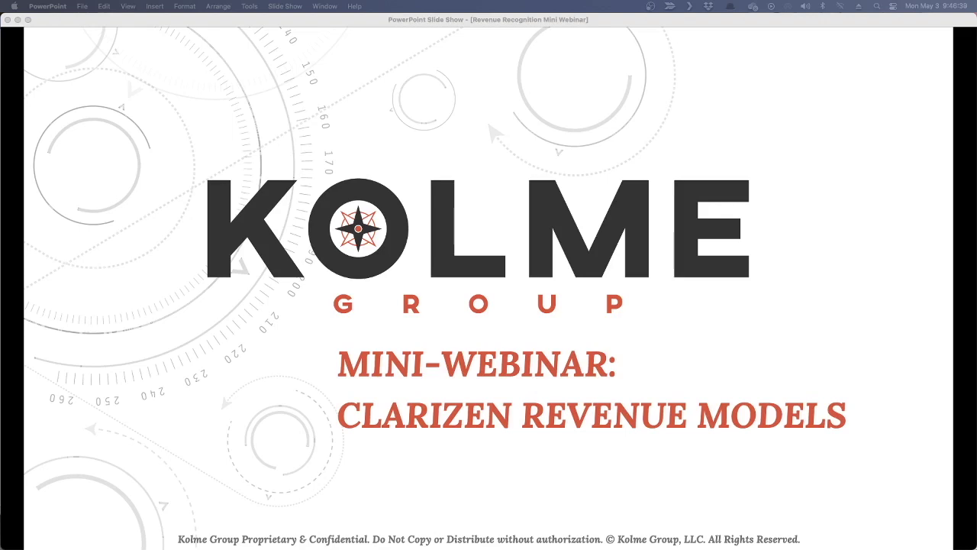
Drag the PowerPoint slide show aside to reveal the Revenue Recognition Models project in Chrome
left_click_drag(613, 24, 0, 46)
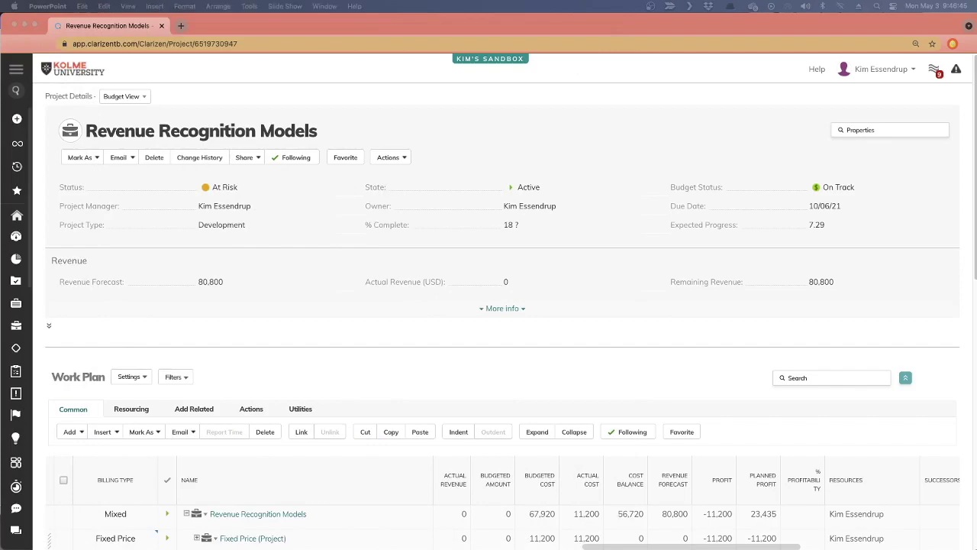
scroll(168, 406, "down", 5)
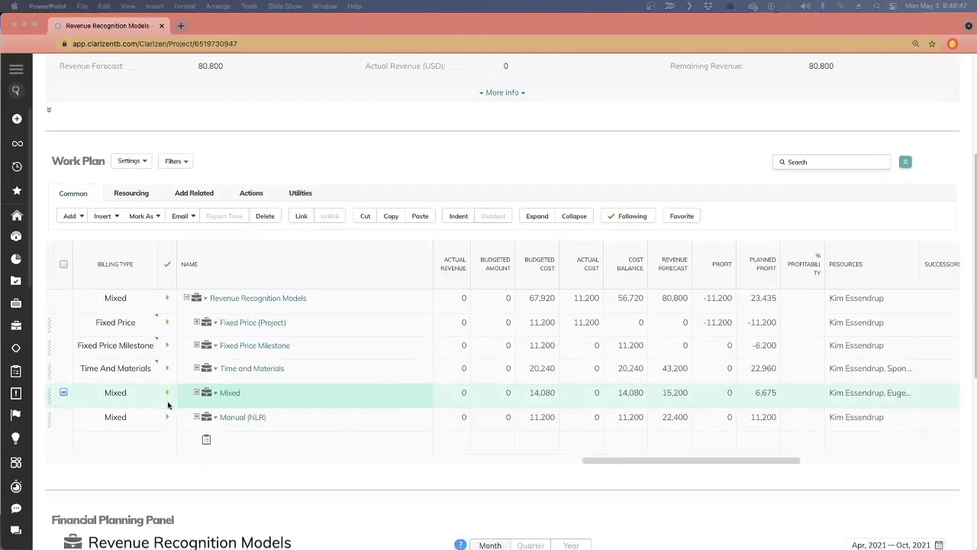
scroll(169, 405, "down", 2)
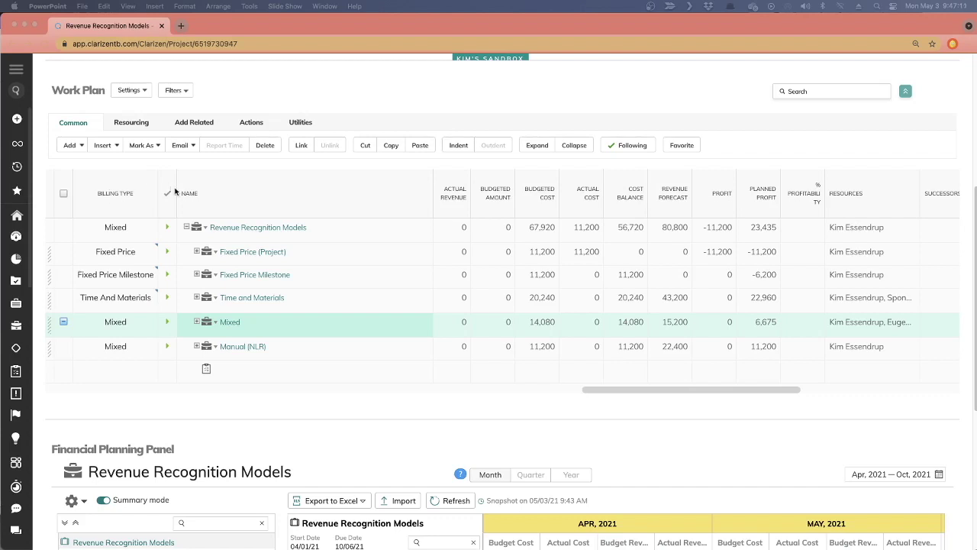
scroll(198, 242, "up", 1)
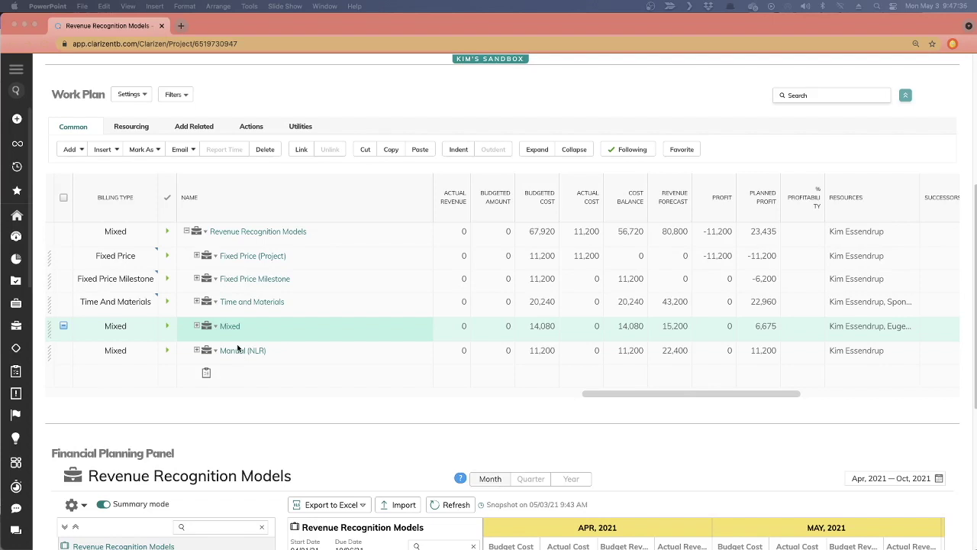
scroll(235, 345, "up", 1)
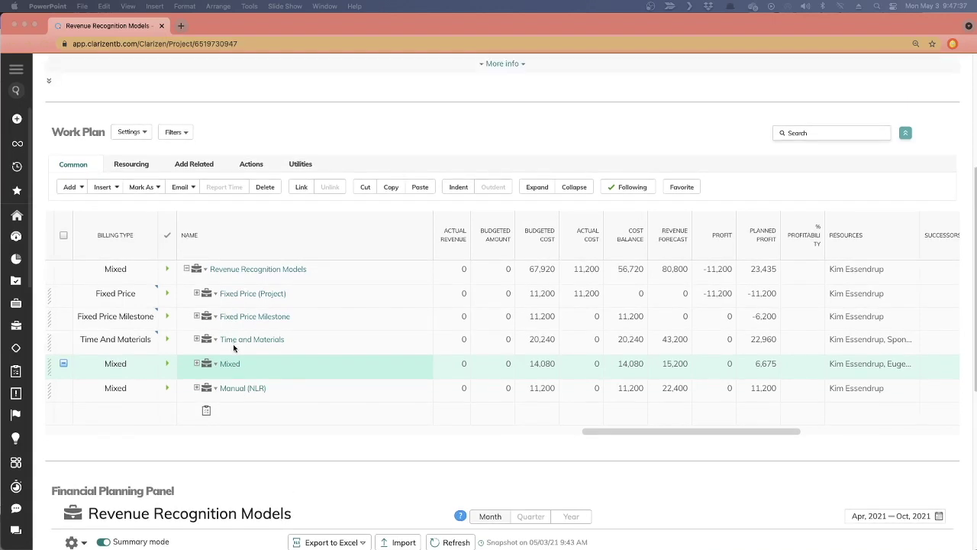
left_click(293, 300)
Open Fixed Price (Project) in a new browser tab and view its work plan
right_click(227, 294)
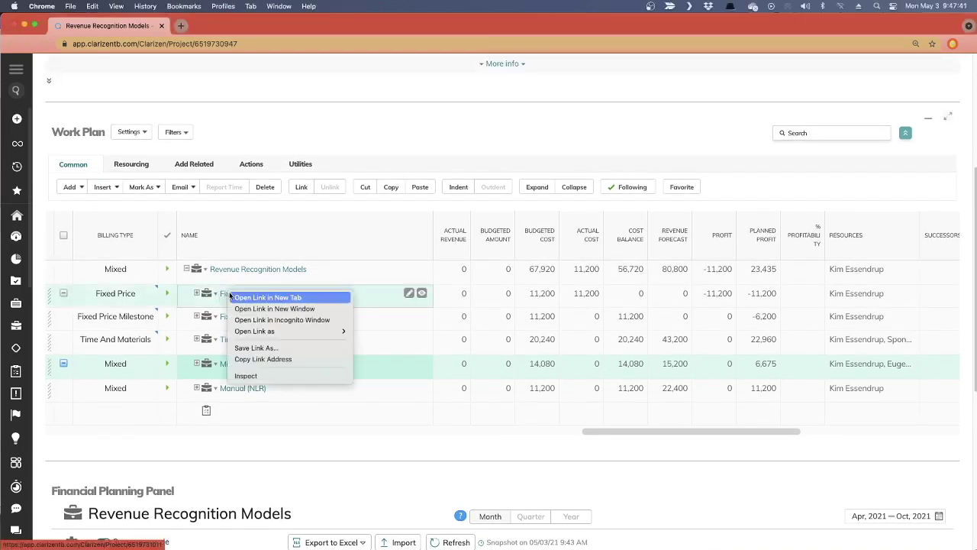
left_click(267, 298)
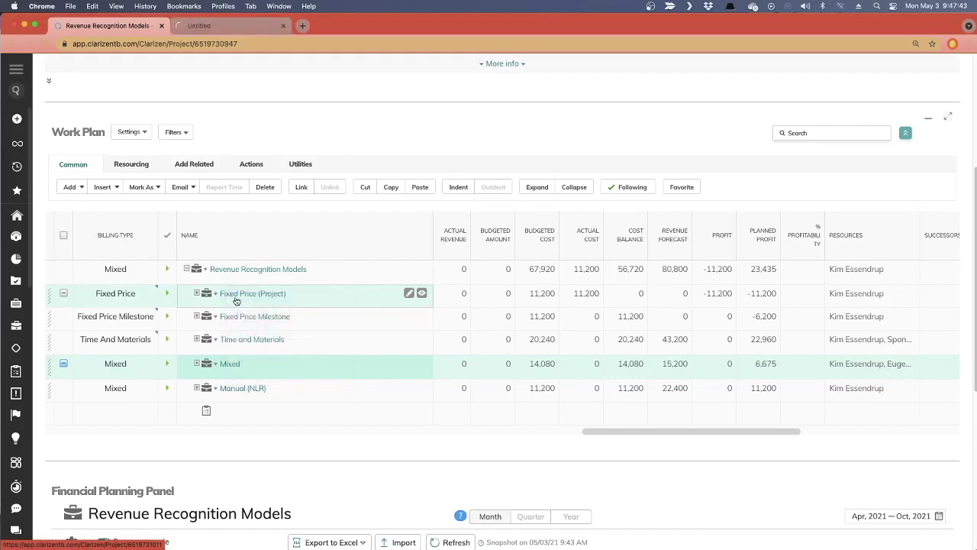
left_click(211, 26)
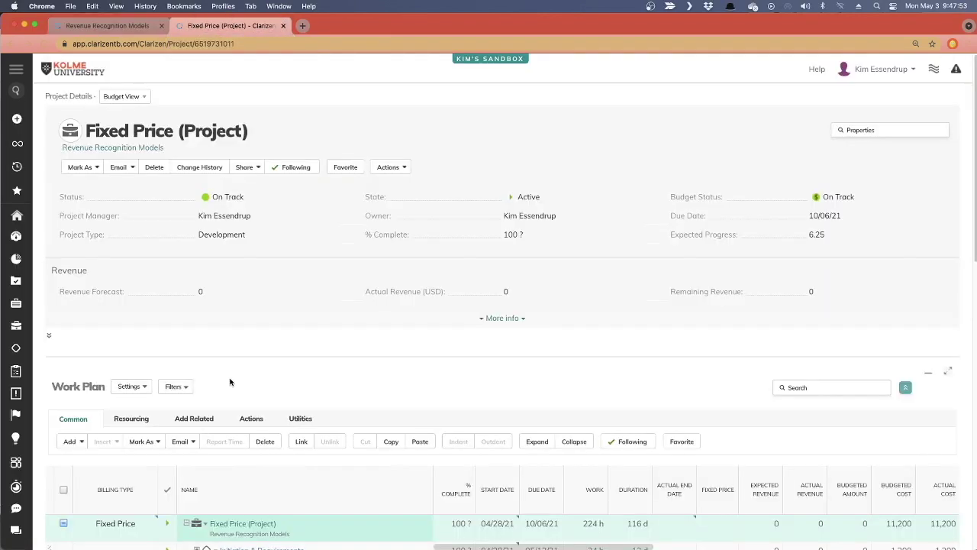
scroll(231, 382, "down", 4)
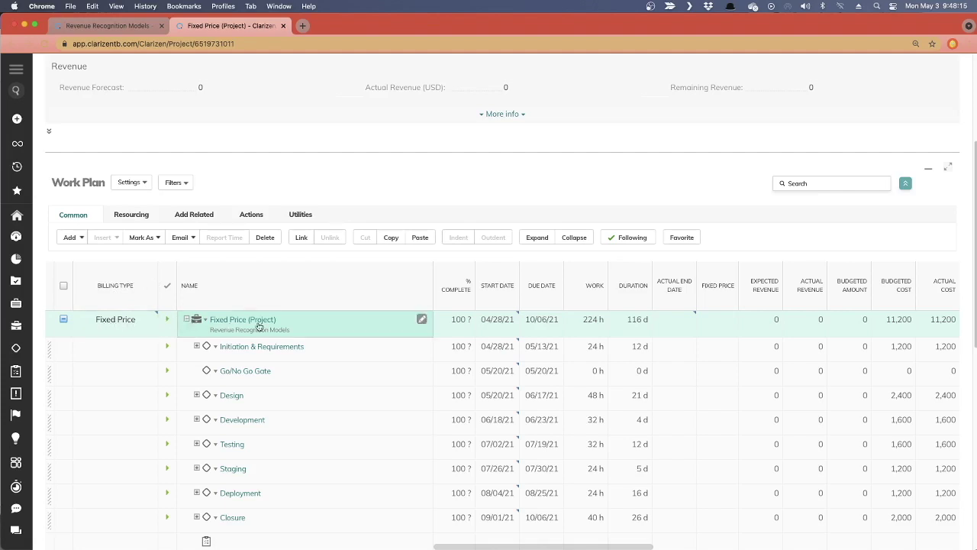
Enter a 10,000 USD fixed price on the Fixed Price (Project) row
left_click(717, 323)
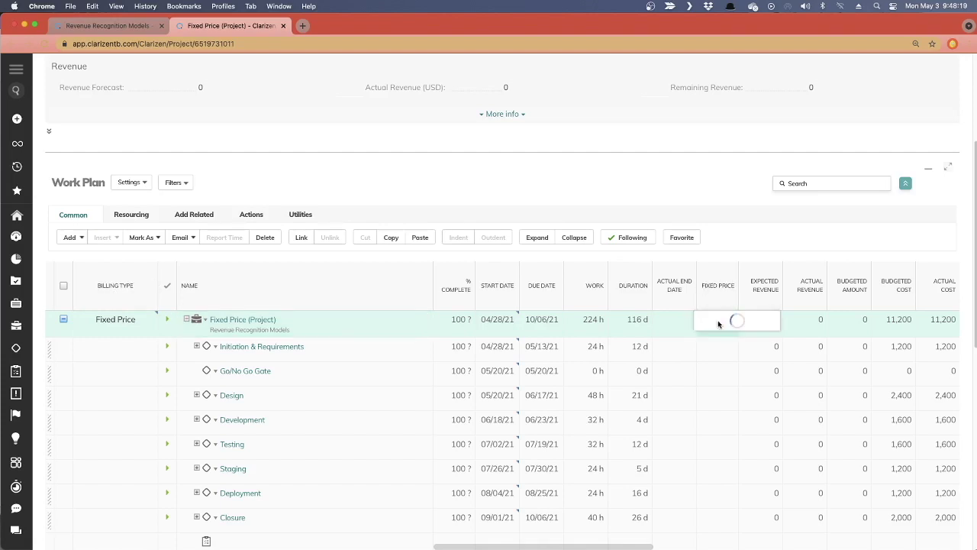
type("100")
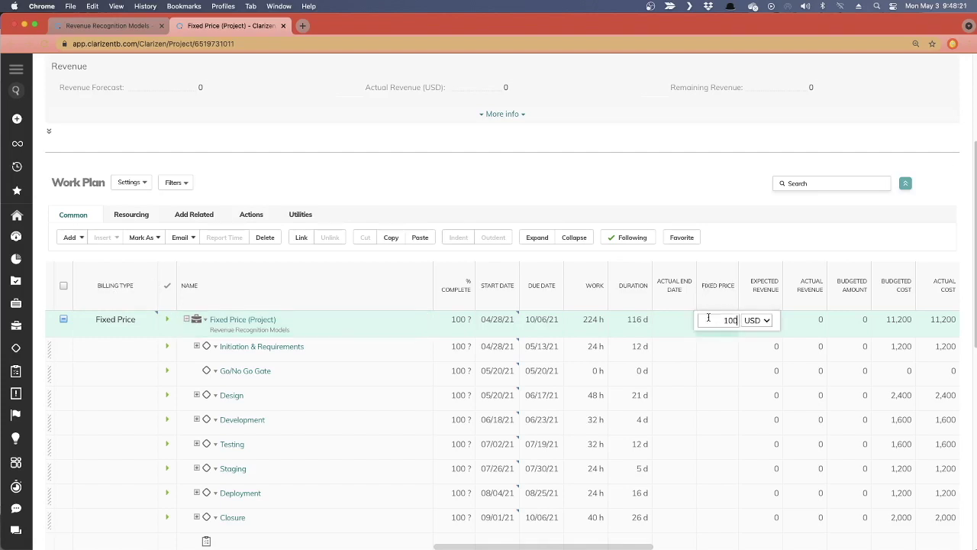
type("00")
key("Return")
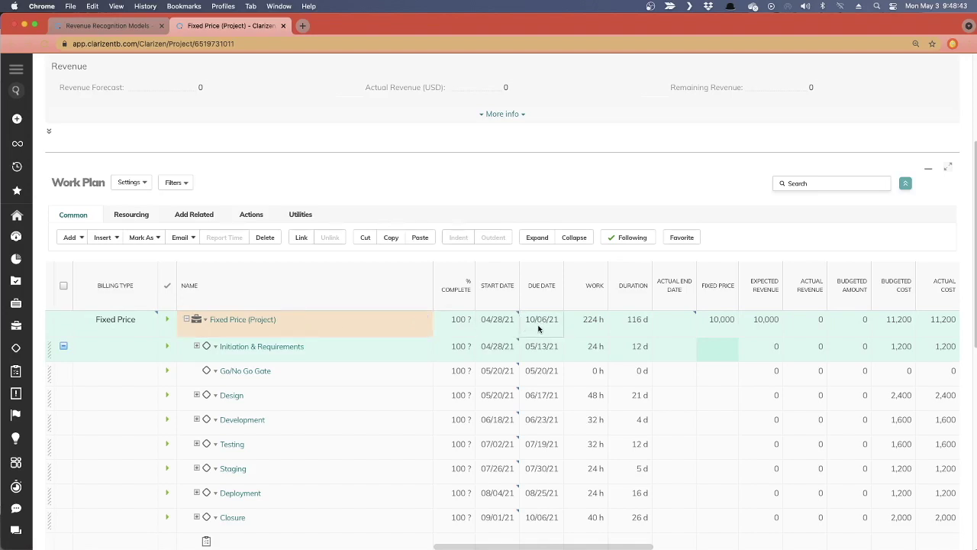
left_click(467, 372)
Refresh the Financial Planning Panel and scroll its grid to the 10,000 October 2021 revenue
scroll(470, 369, "down", 1)
scroll(471, 369, "down", 5)
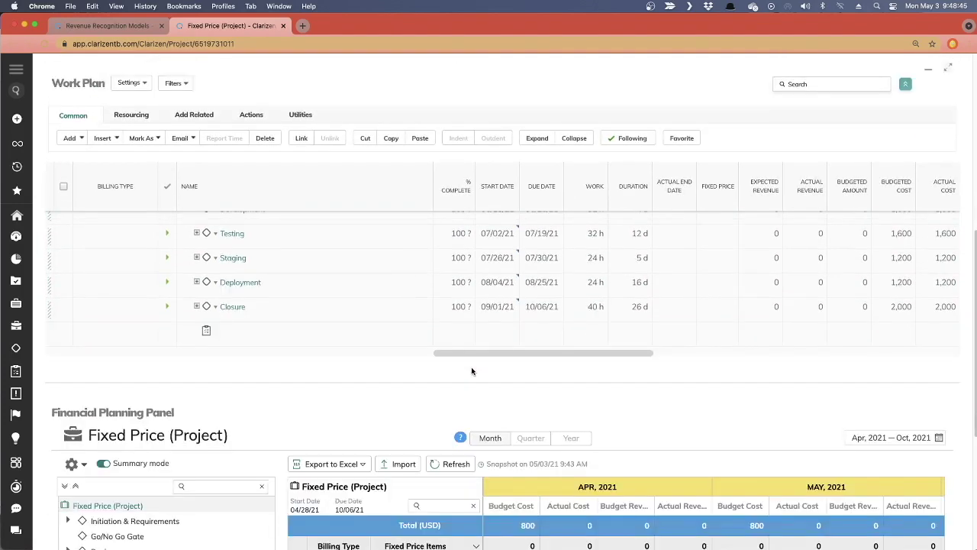
left_click(456, 343)
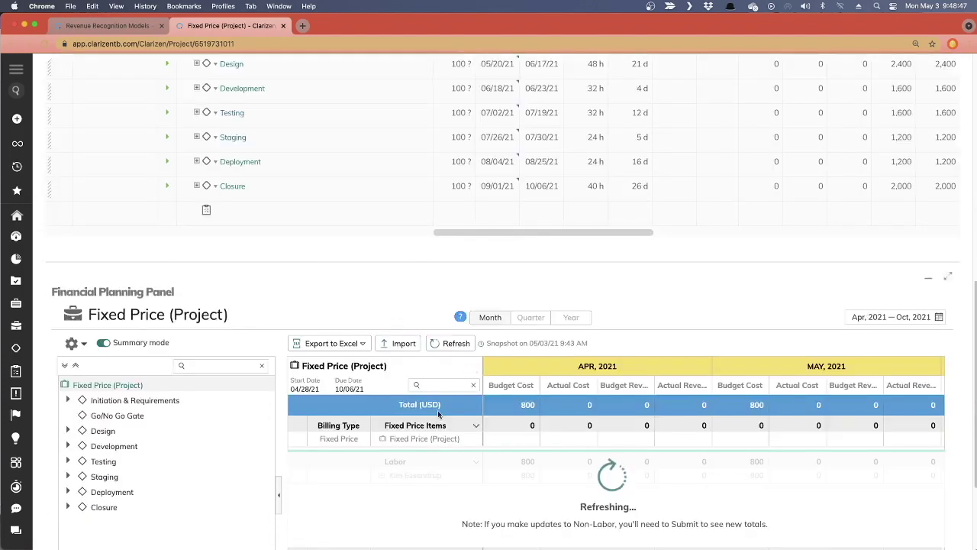
scroll(431, 418, "down", 1)
scroll(426, 421, "down", 1)
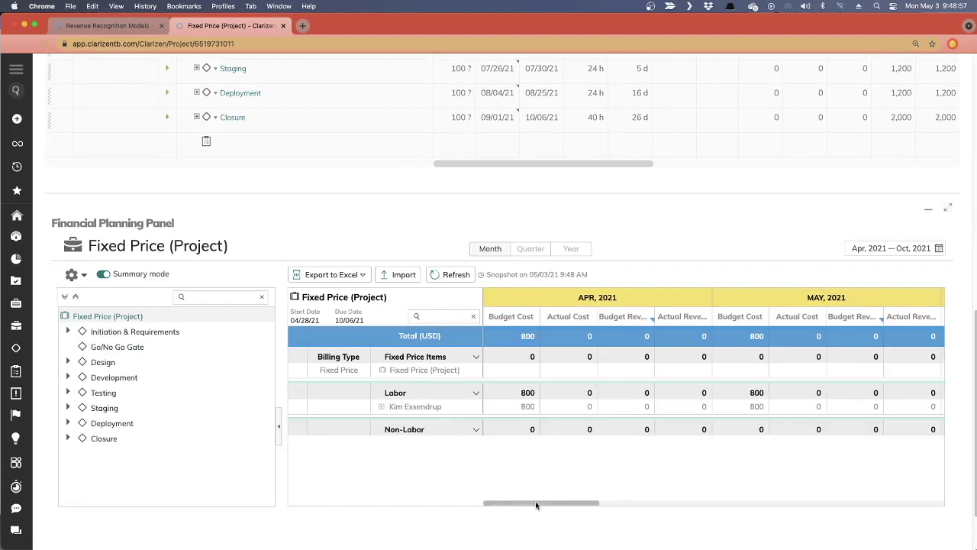
left_click_drag(535, 503, 838, 492)
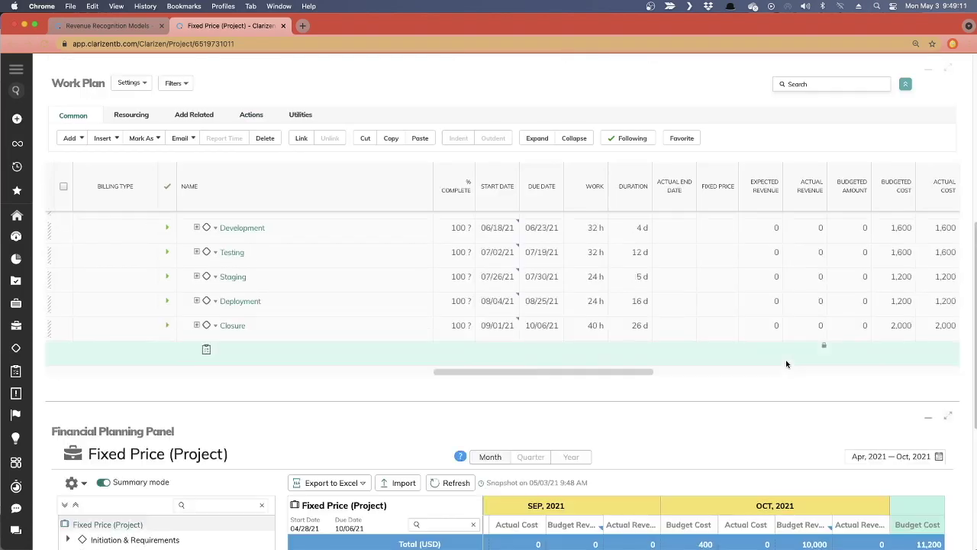
scroll(791, 363, "up", 5)
scroll(535, 237, "up", 3)
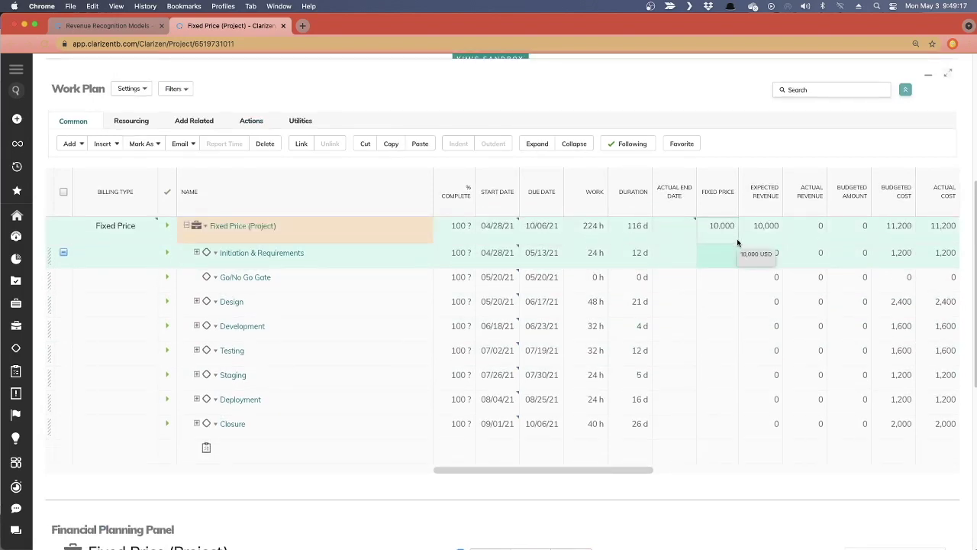
scroll(694, 365, "down", 3)
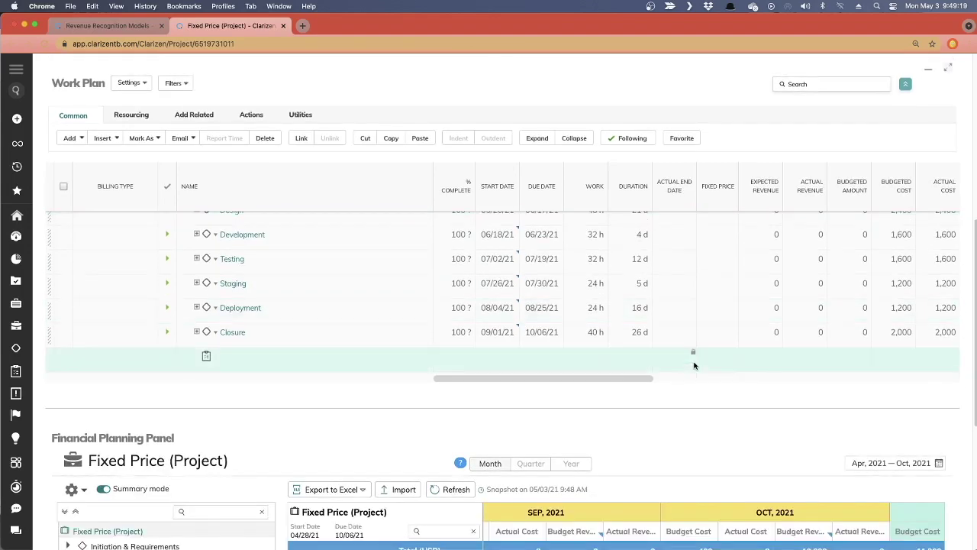
scroll(693, 364, "down", 5)
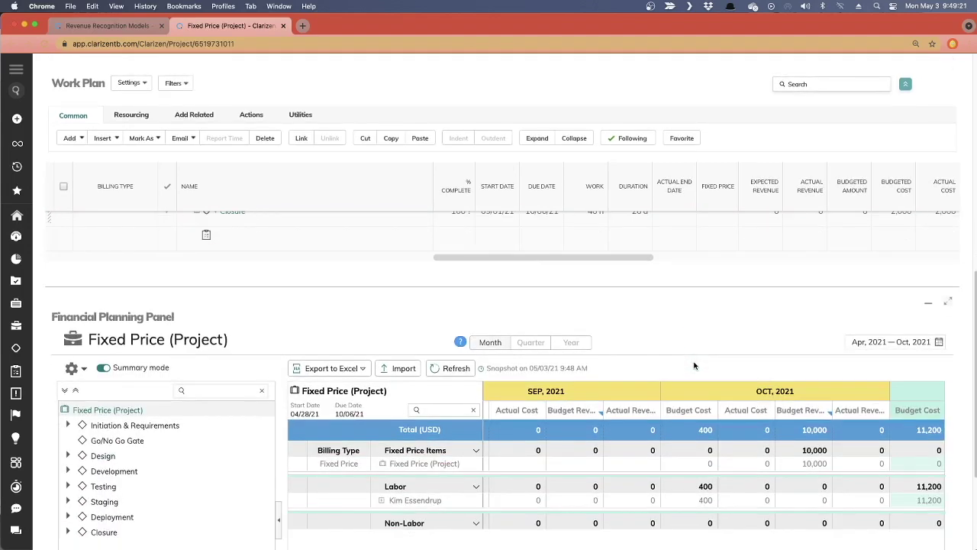
scroll(693, 365, "up", 6)
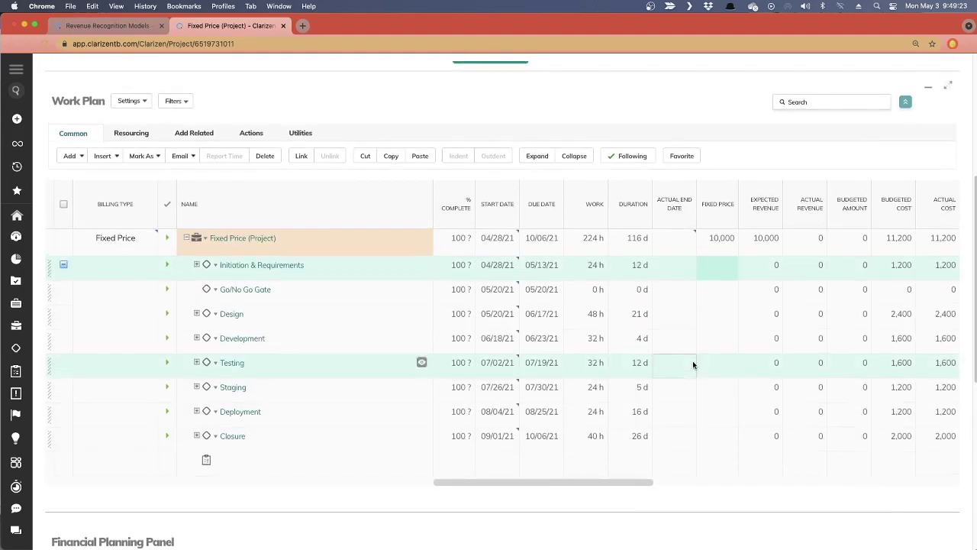
Select the Fixed Price (Project) row and mark it Complete
left_click(64, 238)
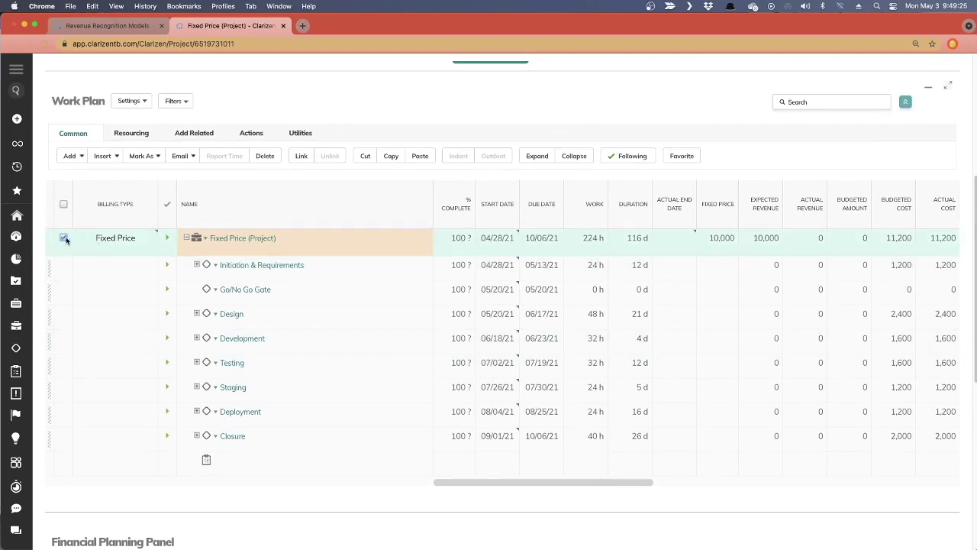
left_click(153, 155)
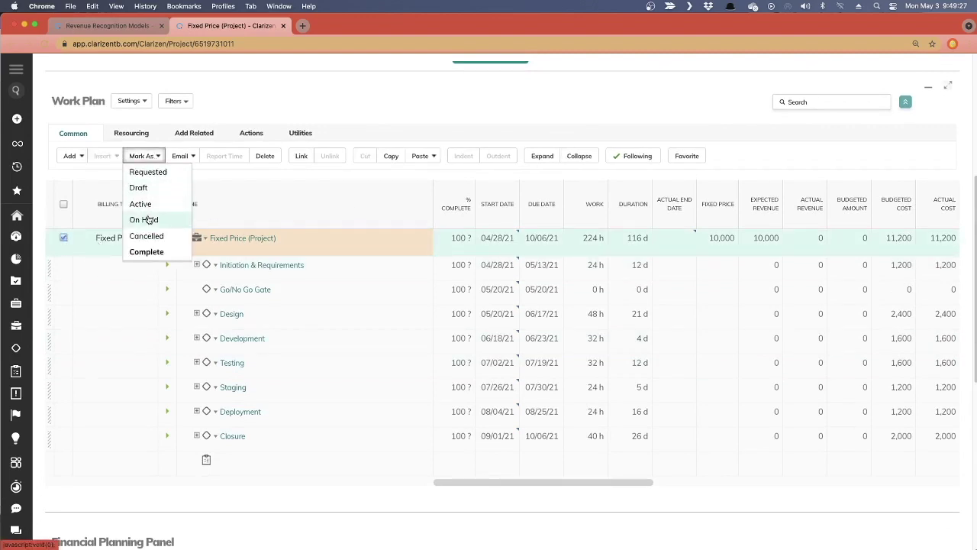
left_click(156, 252)
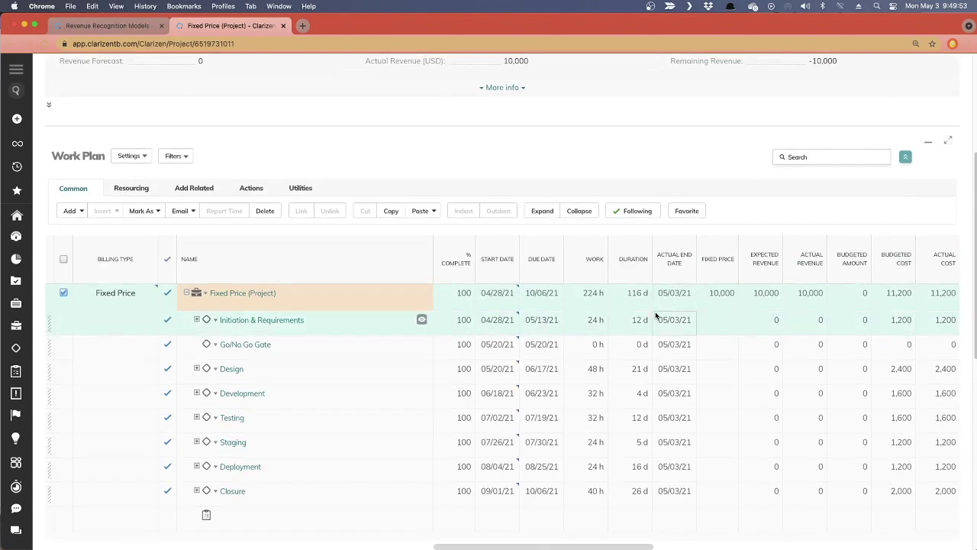
scroll(657, 314, "down", 5)
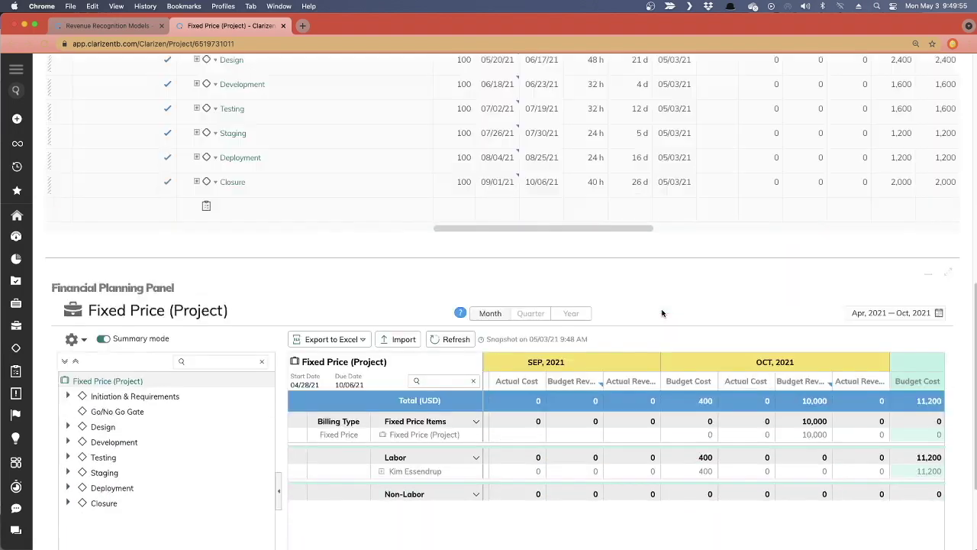
Refresh the Financial Planning Panel with the new actuals, then scroll back to the work plan
scroll(662, 314, "down", 1)
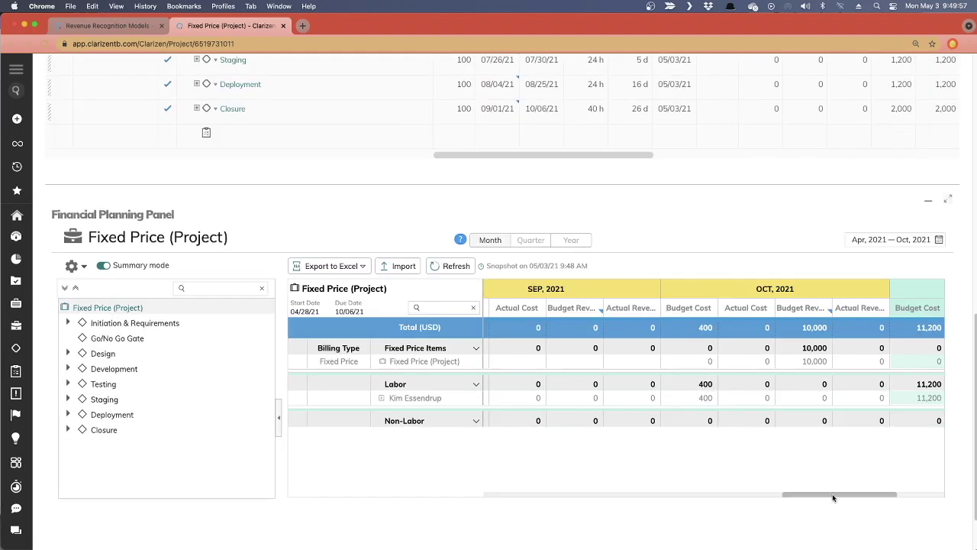
left_click_drag(833, 498, 585, 500)
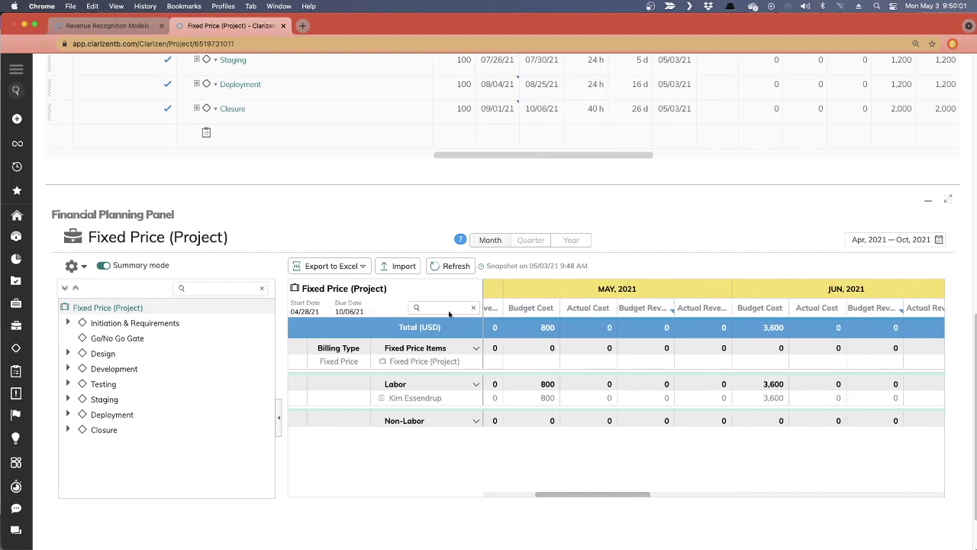
left_click(451, 266)
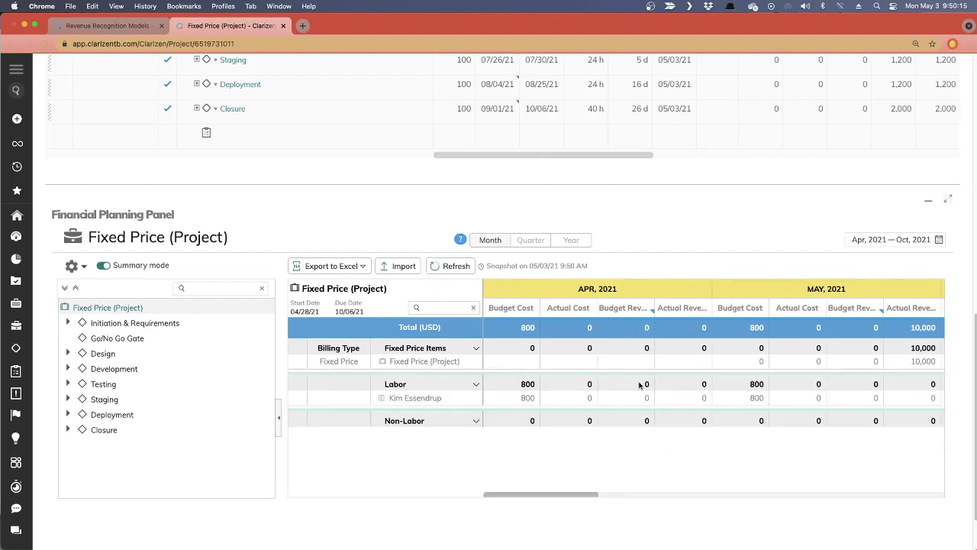
left_click_drag(573, 494, 638, 493)
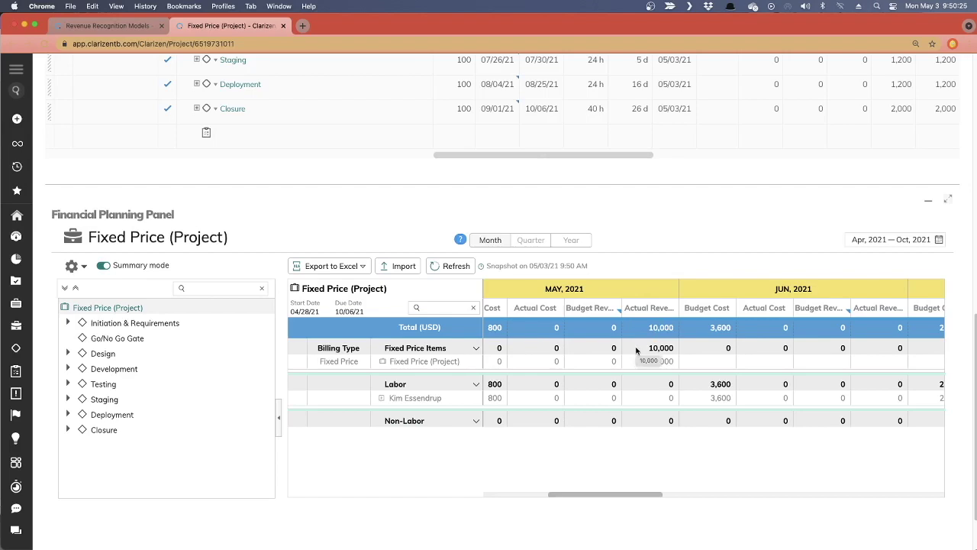
scroll(636, 350, "up", 5)
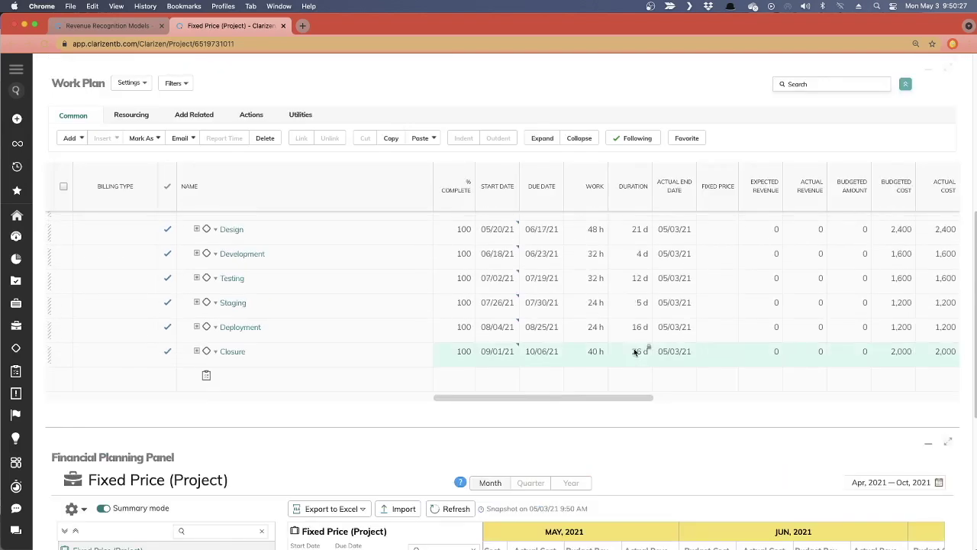
scroll(636, 351, "up", 4)
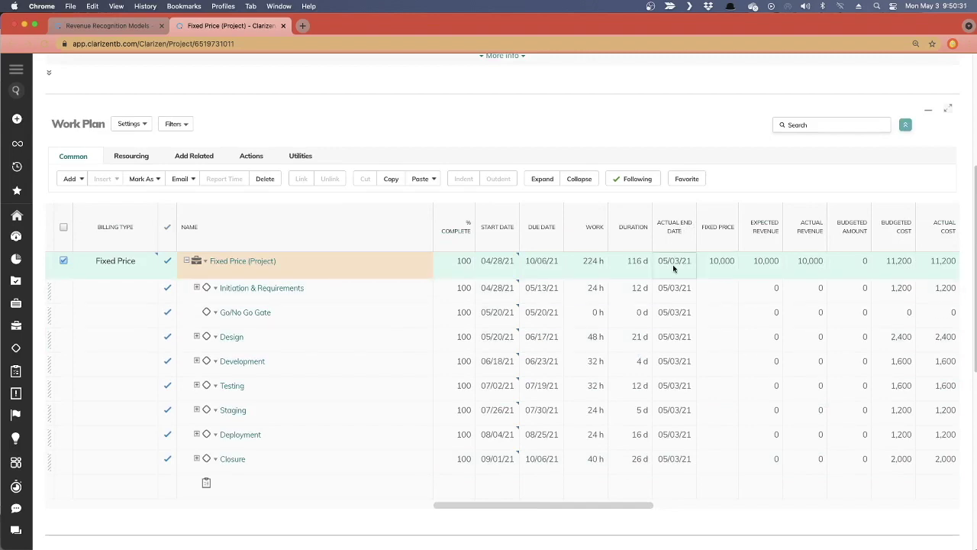
Set the Fixed Price project's actual end date to June 1, 2021
left_click(673, 264)
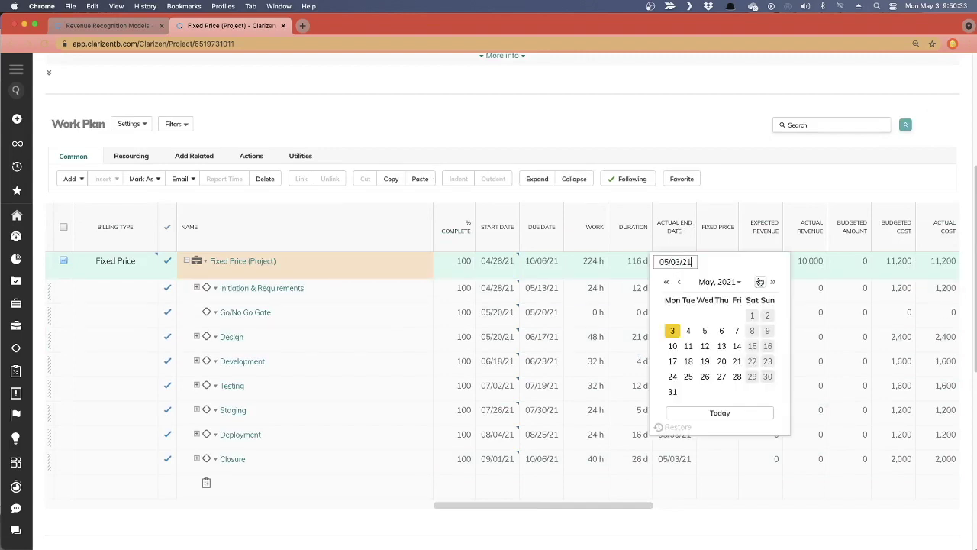
left_click(760, 282)
left_click(760, 282)
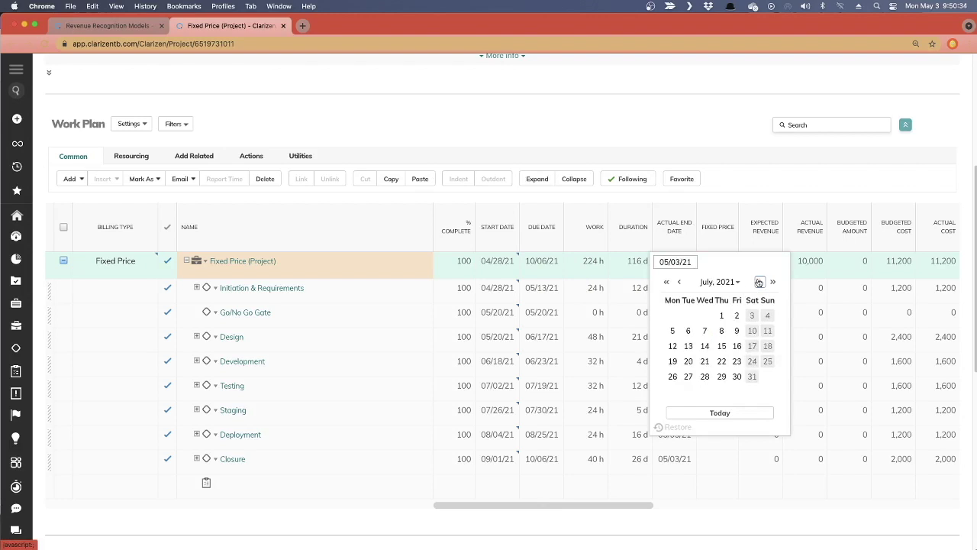
left_click(679, 284)
left_click(691, 317)
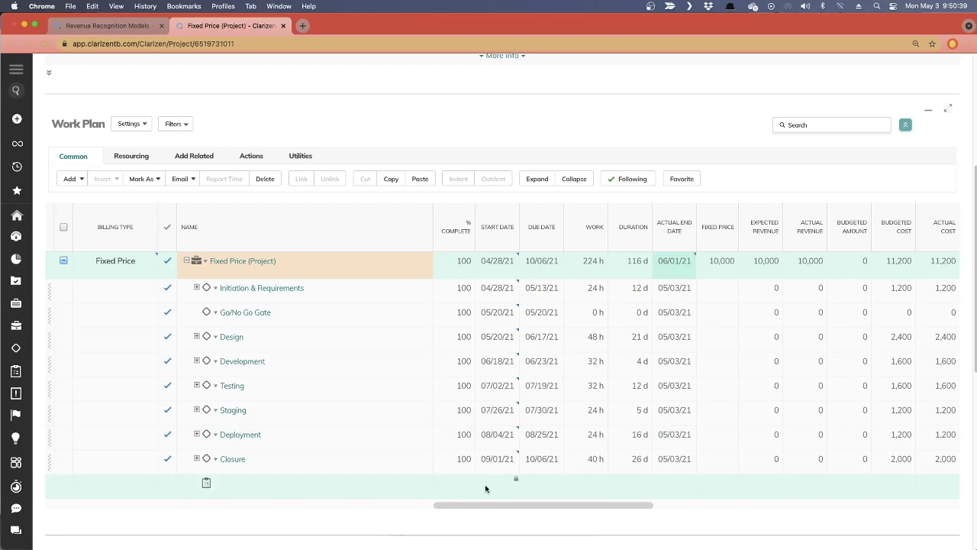
Refresh the Financial Planning Panel to recalculate its figures
scroll(485, 489, "down", 10)
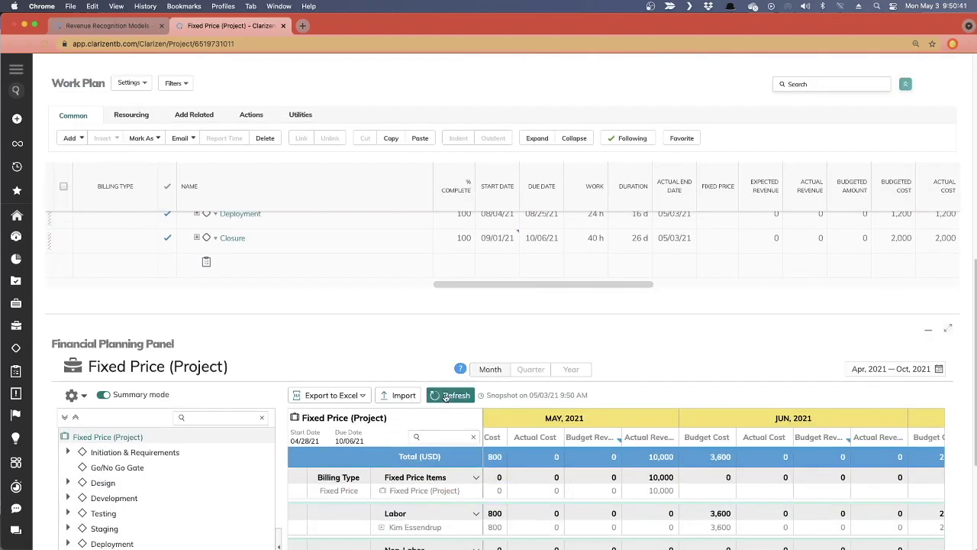
left_click(446, 396)
scroll(658, 334, "down", 4)
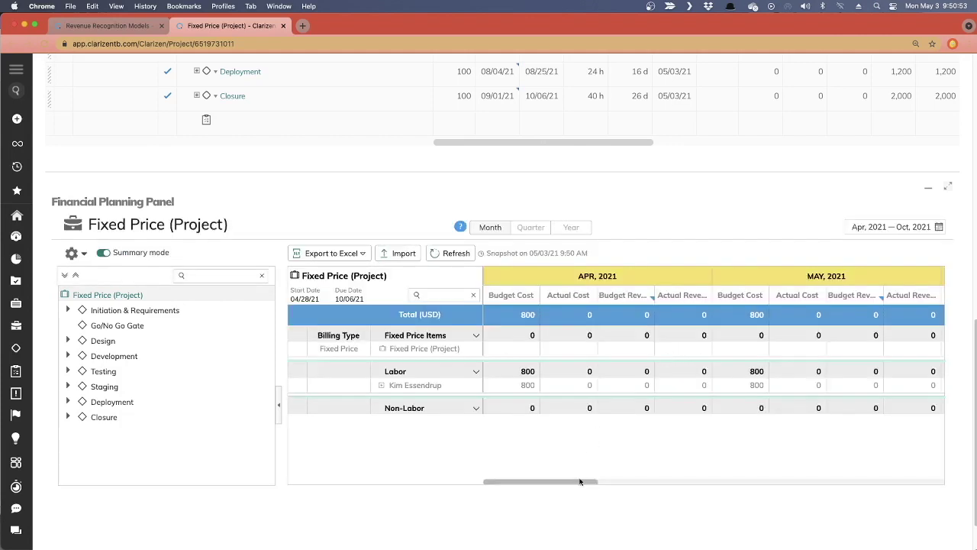
Scroll the financial grid to June 2021 and point out Fixed Price (Project)'s 10,000 actual revenue
left_click_drag(580, 483, 696, 479)
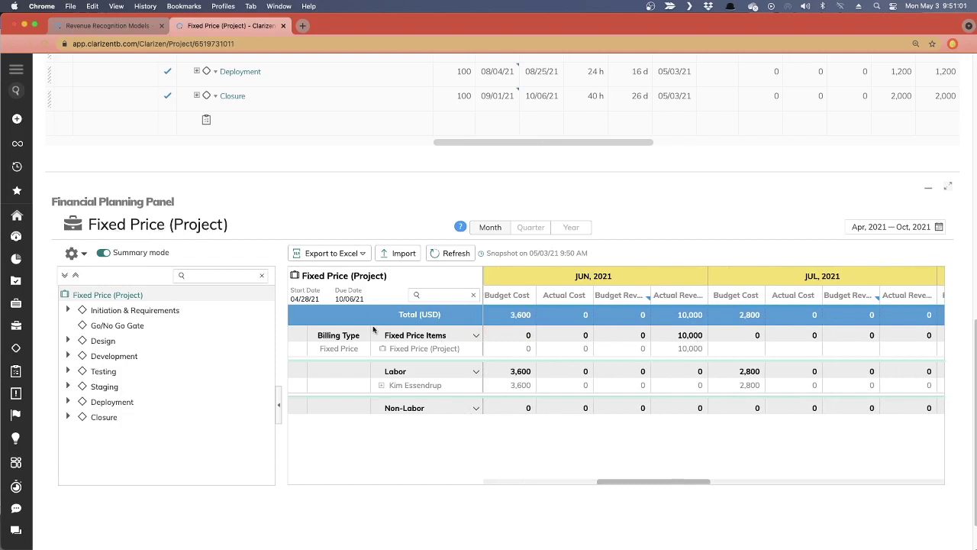
left_click(324, 349)
left_click(410, 353)
left_click(672, 350)
left_click(381, 385)
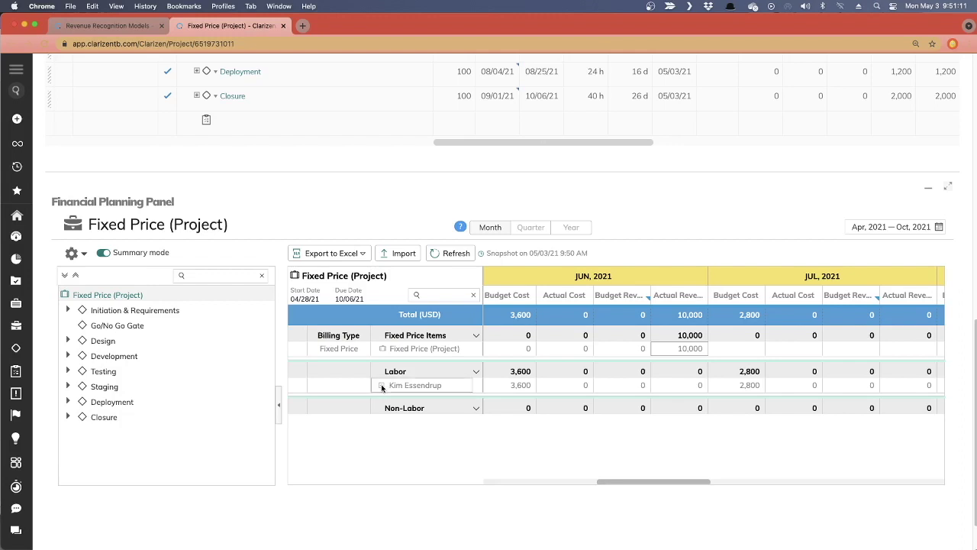
left_click(387, 382)
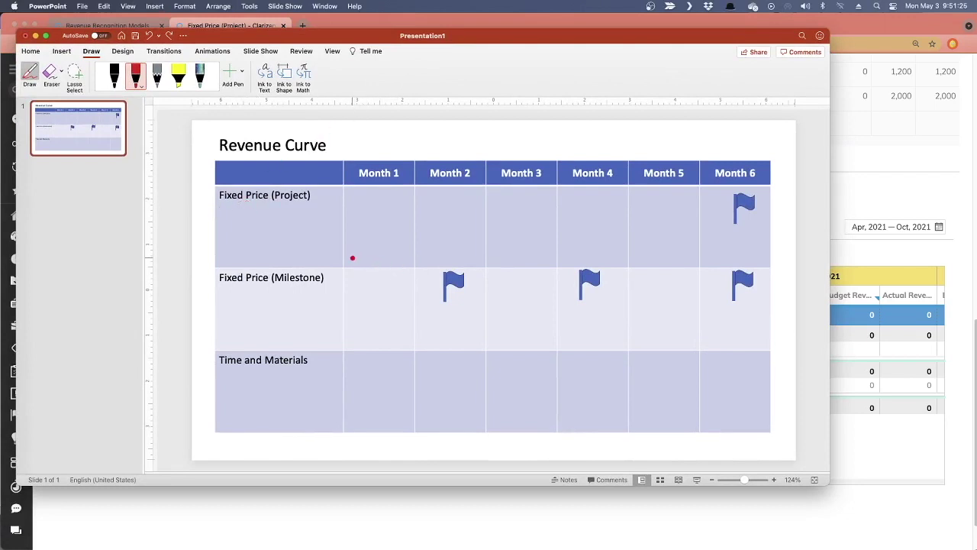
Draw a red line flat across Fixed Price (Project) rising at Month 6, then return to the browser
left_click_drag(352, 258, 701, 258)
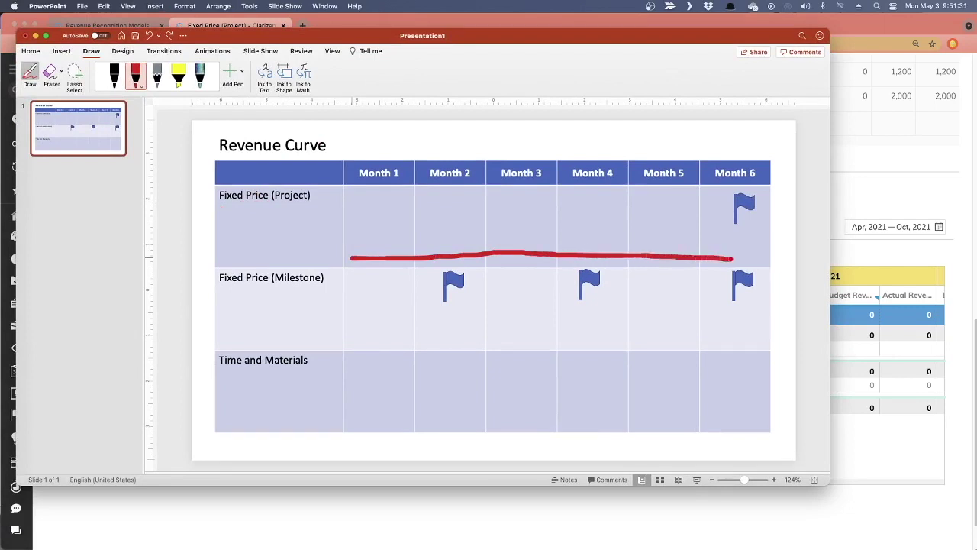
mouse_move(733, 259)
left_mouse_down()
mouse_move(716, 181)
mouse_move(722, 187)
left_mouse_up()
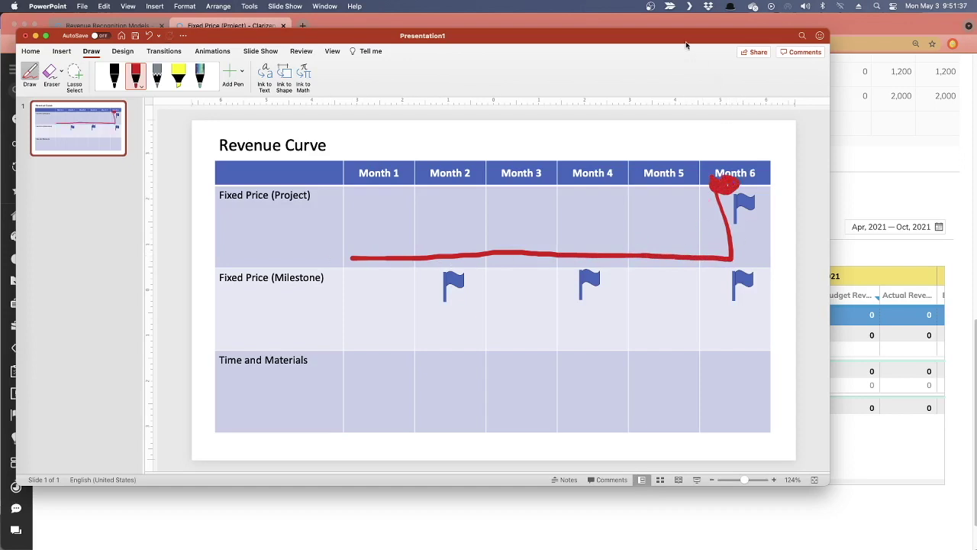
key("super+Tab")
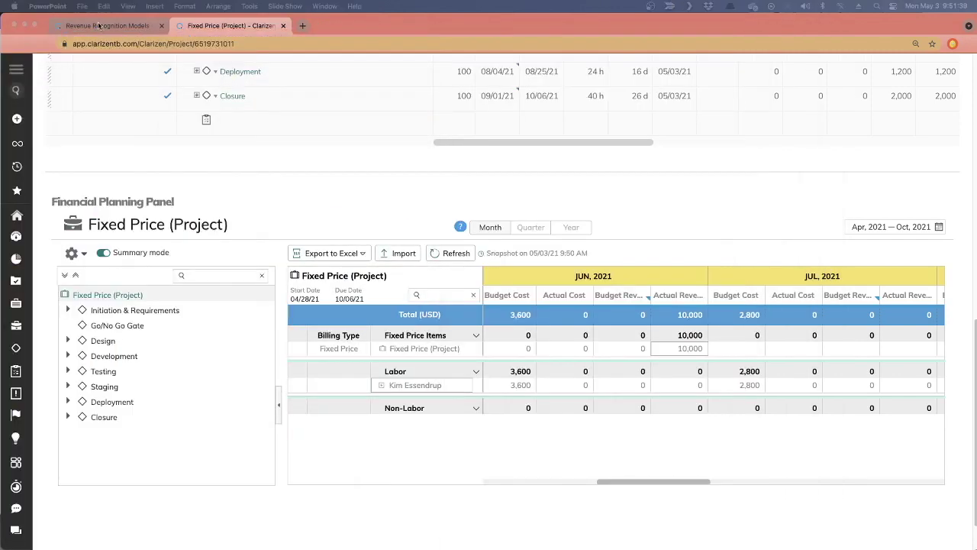
Return to the Revenue Recognition Models tab and select its Fixed Price (Project) row
left_click(97, 25)
left_click(281, 296)
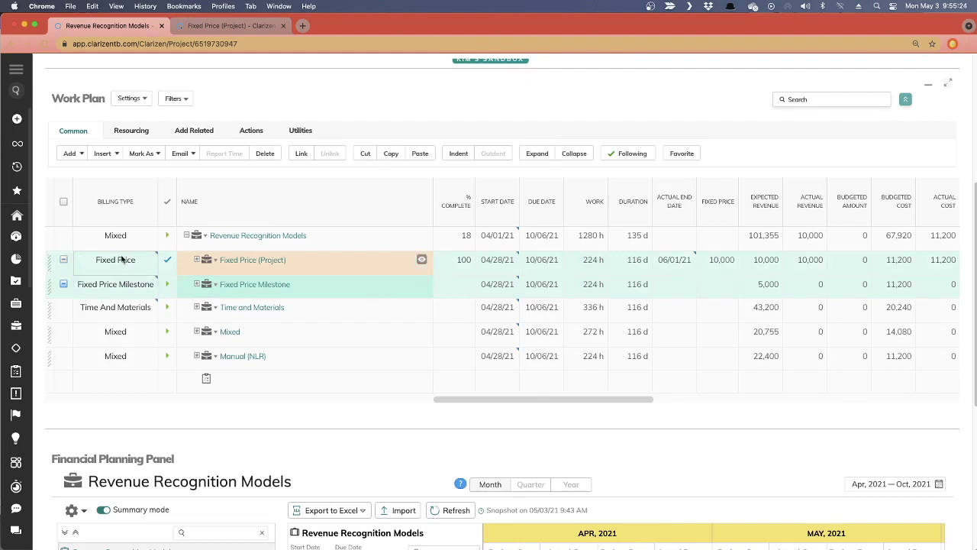
Enter fixed prices of 1,200 for Initiation & Requirements and 12,000 for Development under Fixed Price Milestone
left_click(197, 284)
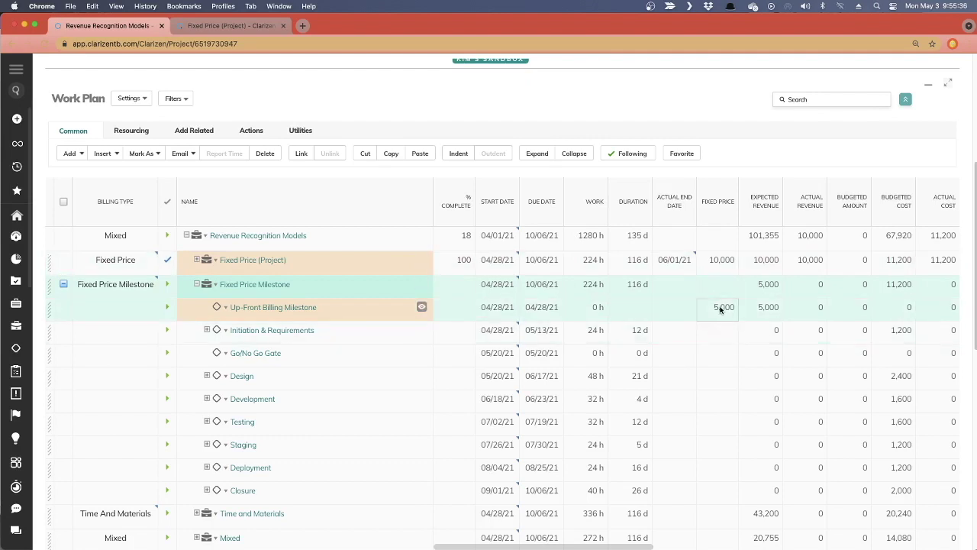
left_click(714, 336)
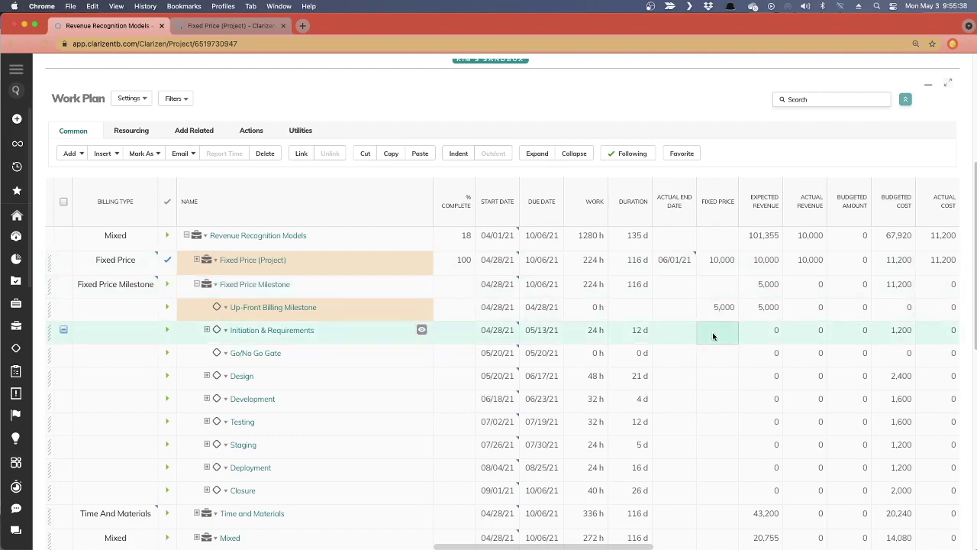
left_click(711, 332)
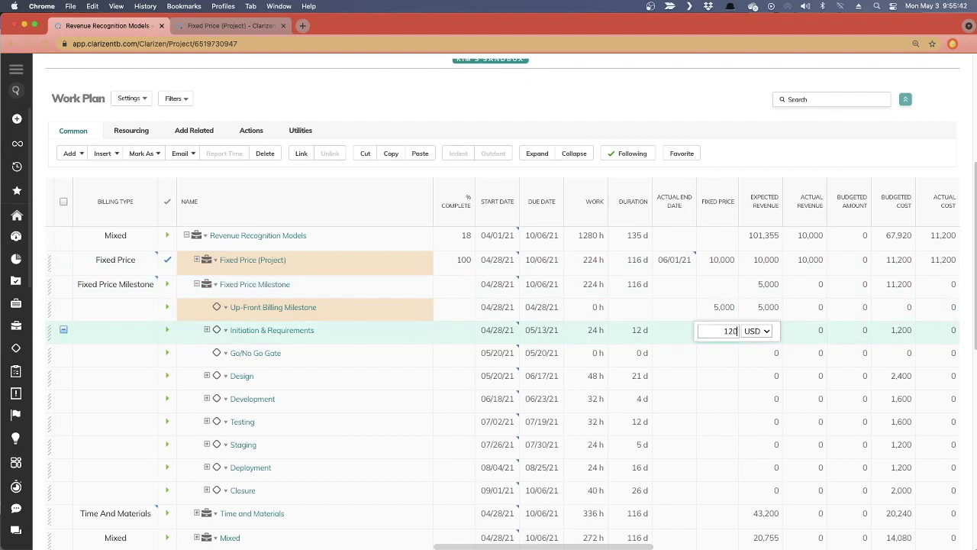
key("Return")
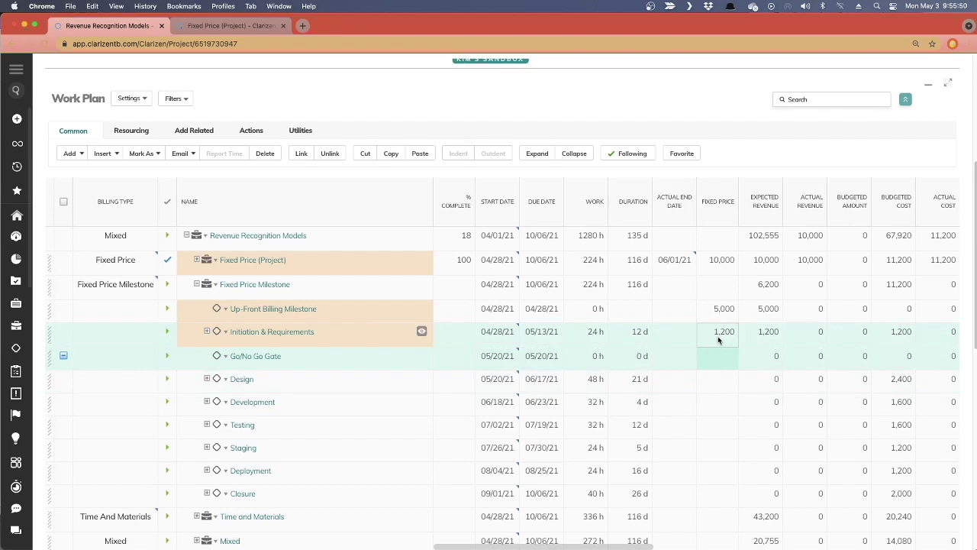
left_click(718, 363)
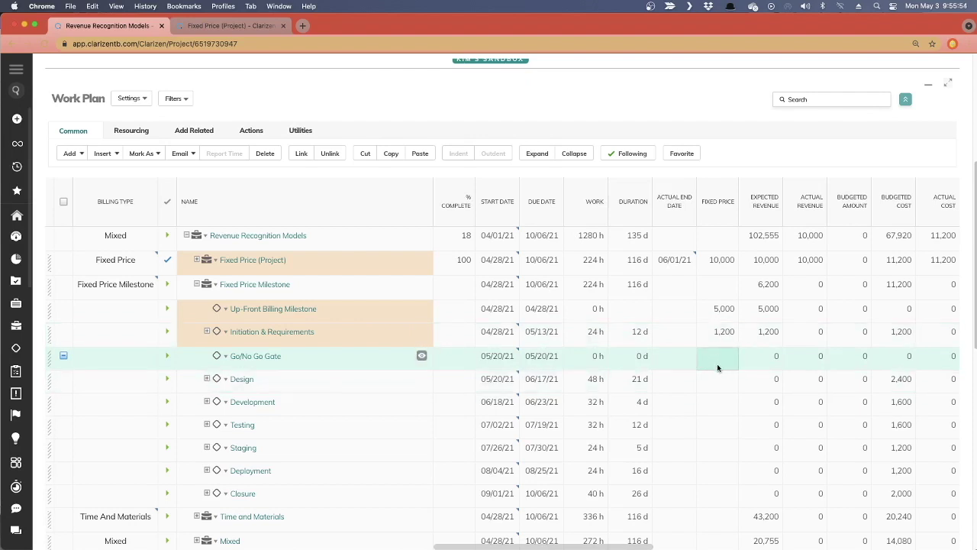
left_click(715, 405)
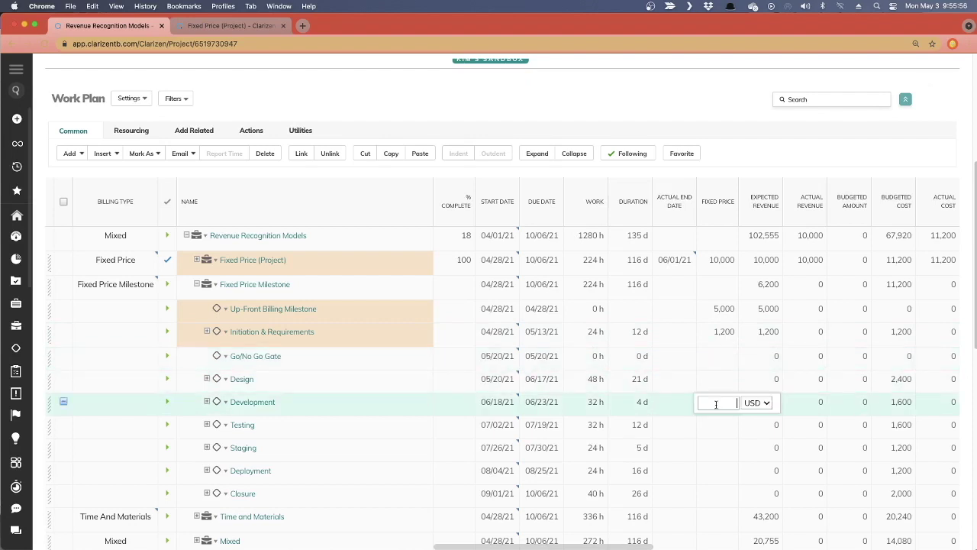
type("12000")
key("Return")
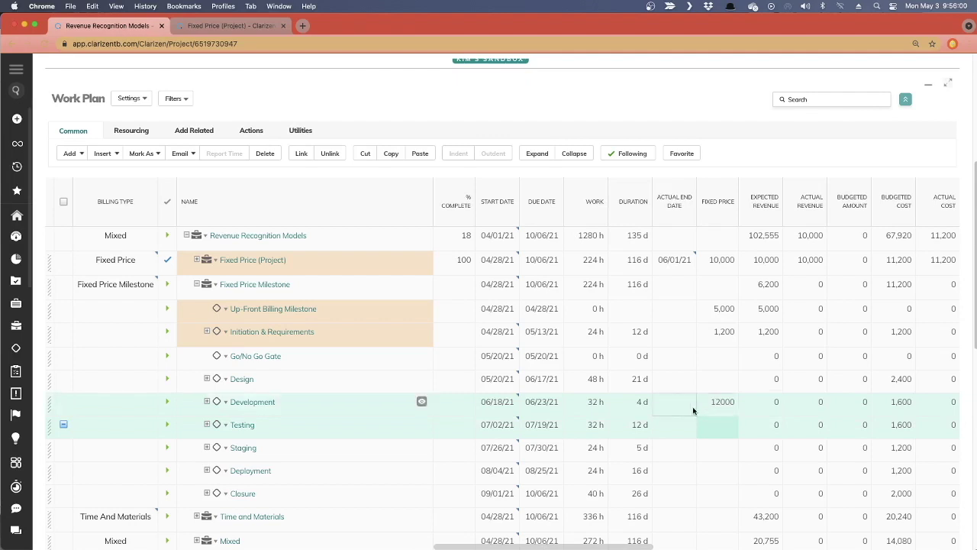
left_click(63, 284)
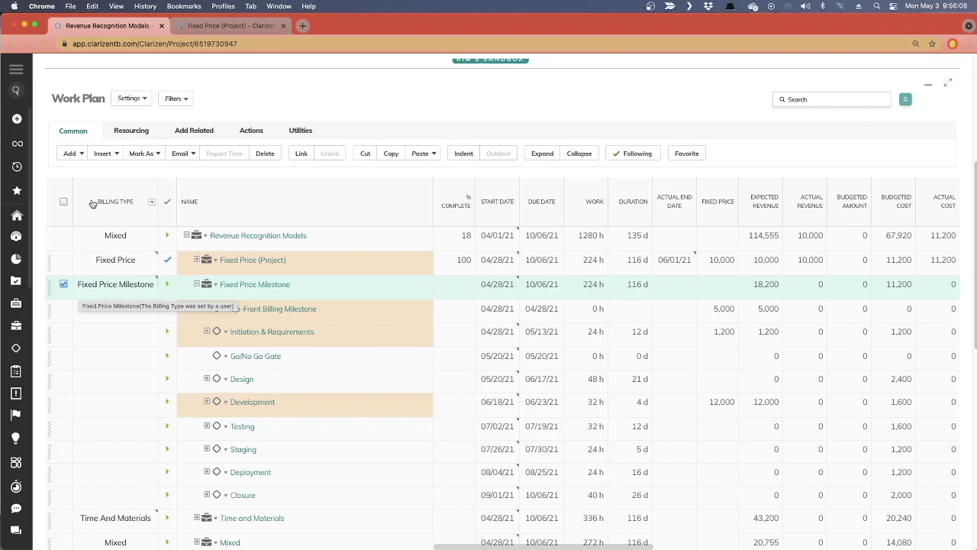
left_click(80, 155)
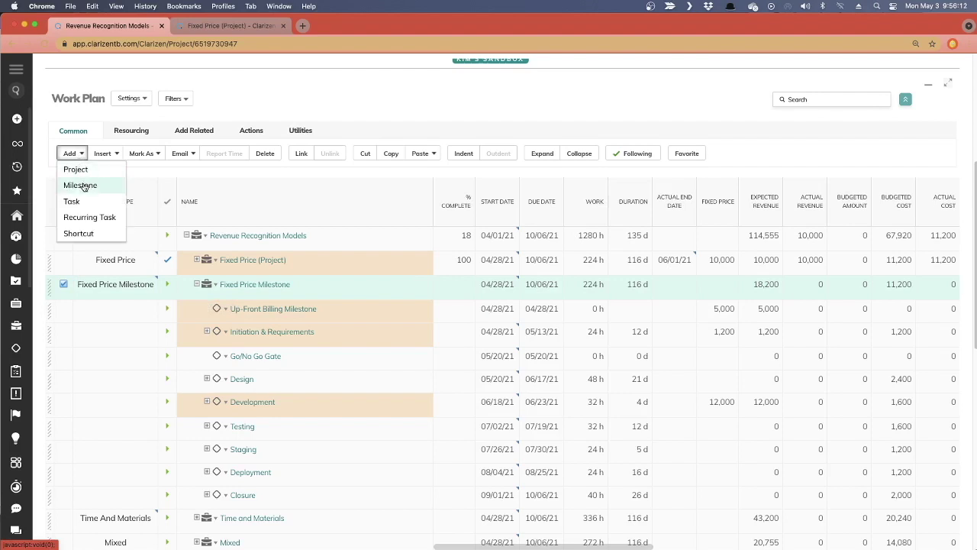
Add a new '50% Up Front' milestone and move it to the top of Fixed Price Milestone
left_click(80, 186)
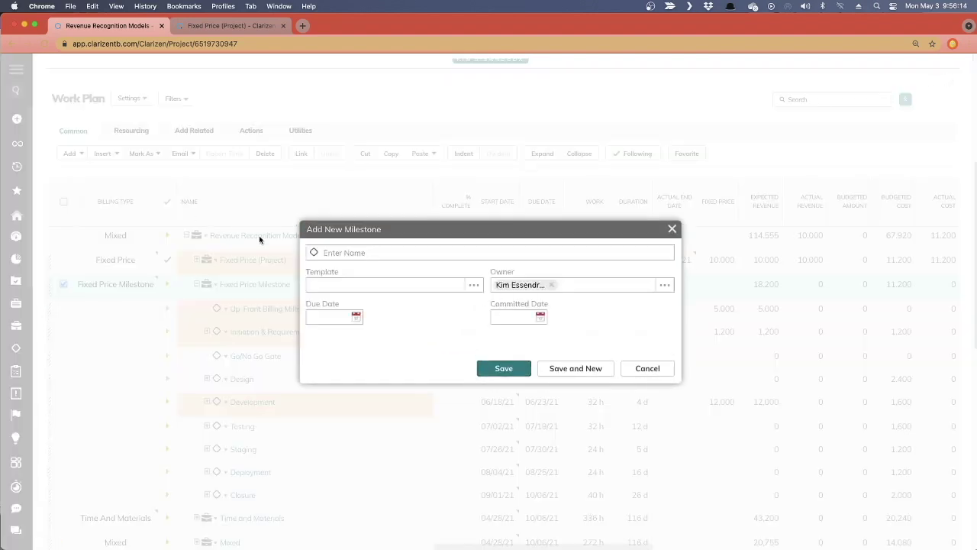
type("50% Up Front")
left_click(504, 368)
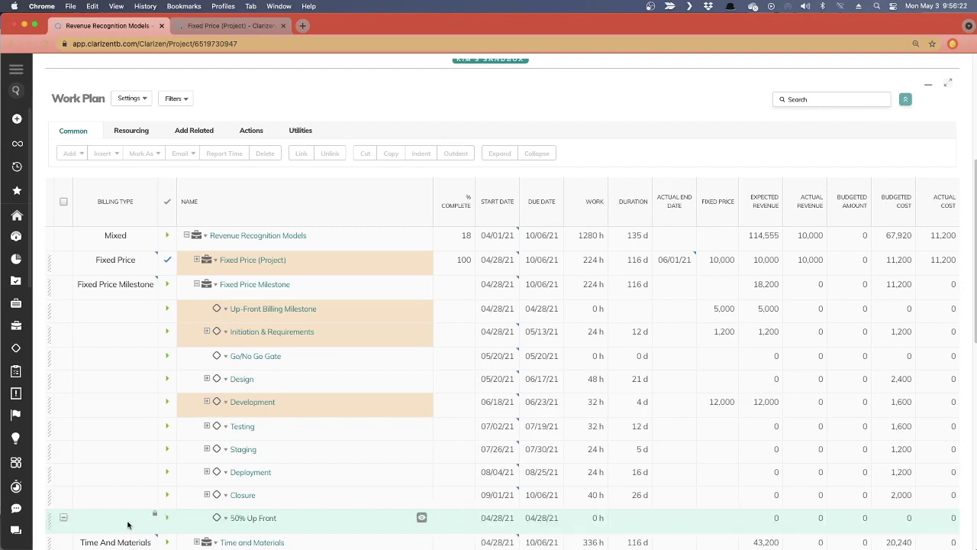
left_click_drag(48, 524, 64, 307)
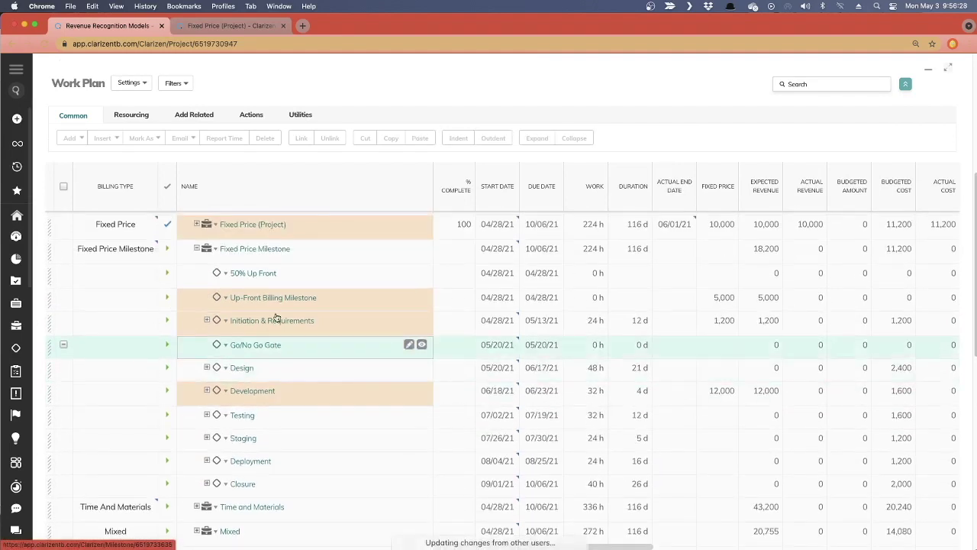
left_click(503, 282)
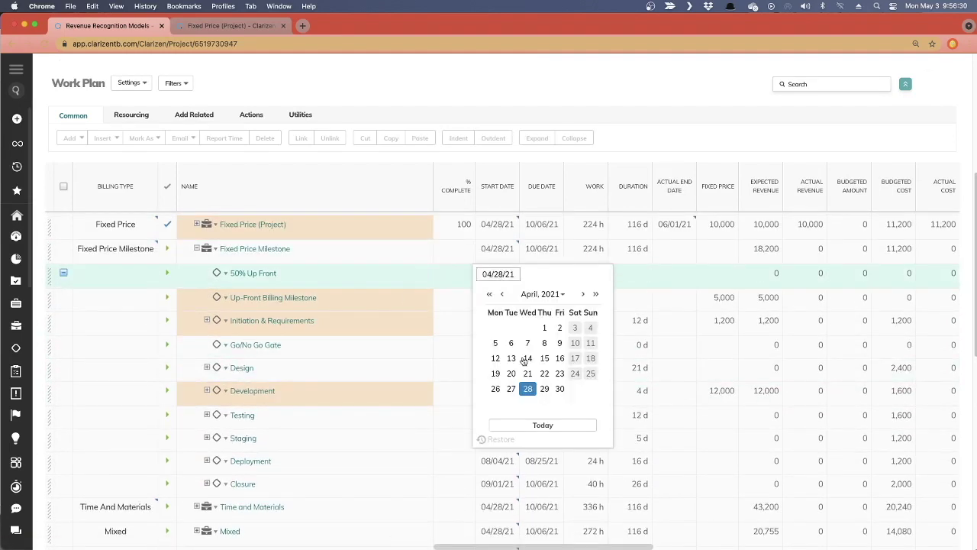
left_click(527, 391)
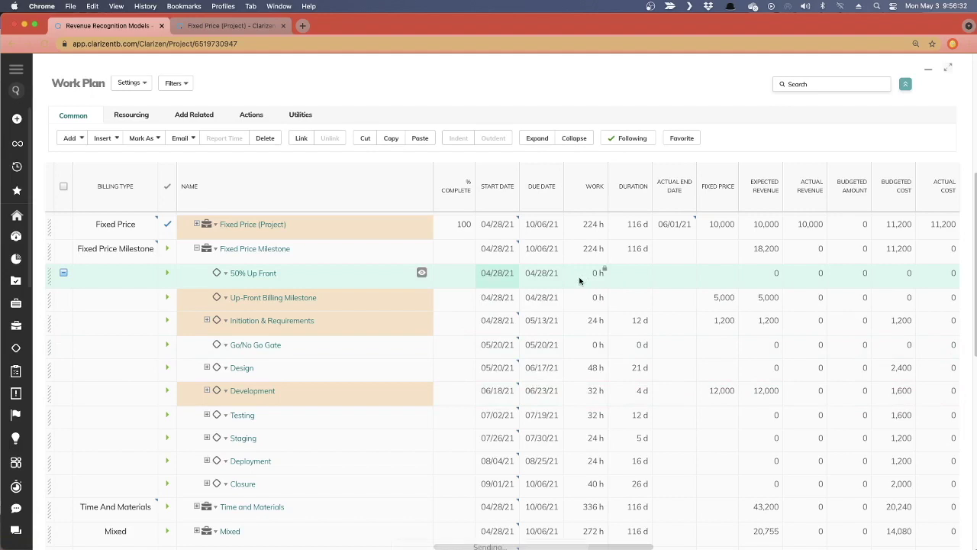
Set the 50% Up Front milestone's fixed price to 30,000
left_click(701, 278)
left_click(704, 277)
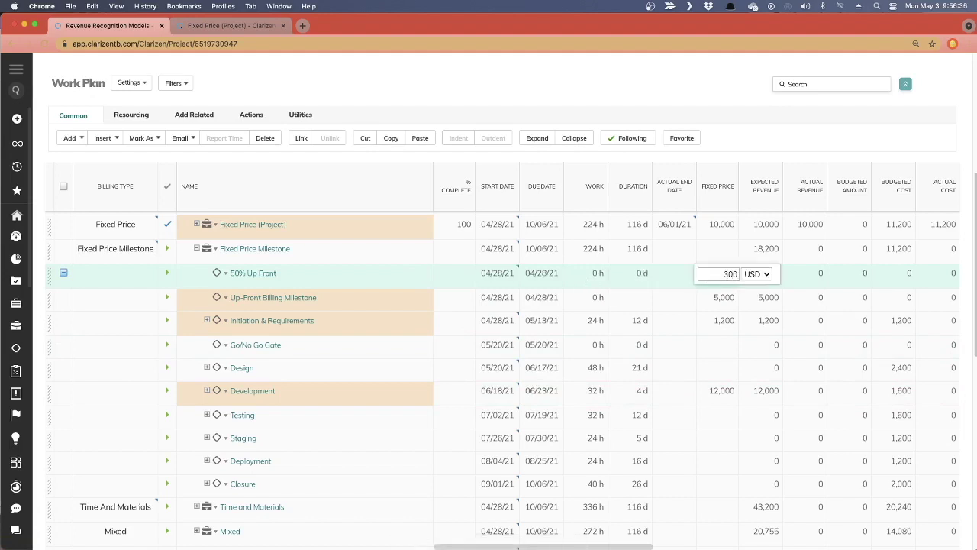
type("30000")
key("Return")
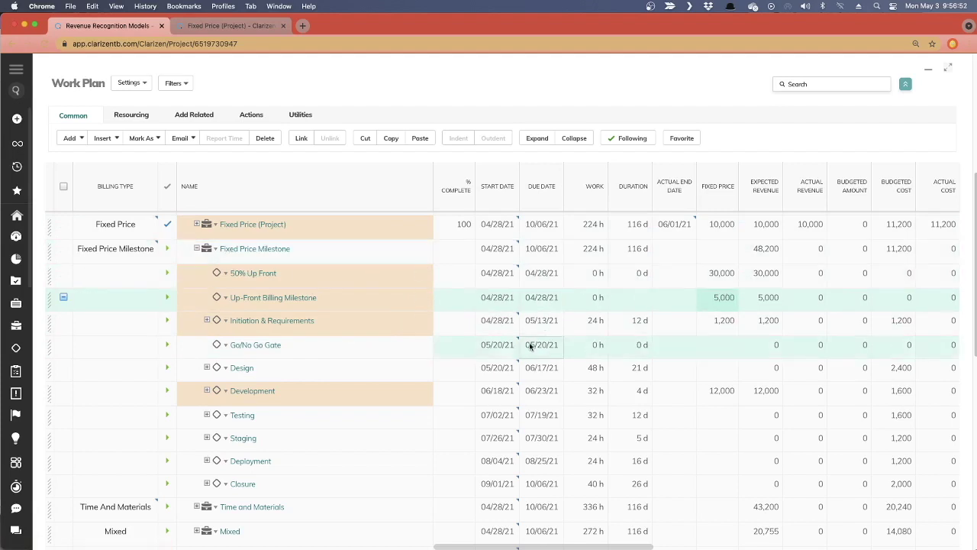
right_click(235, 250)
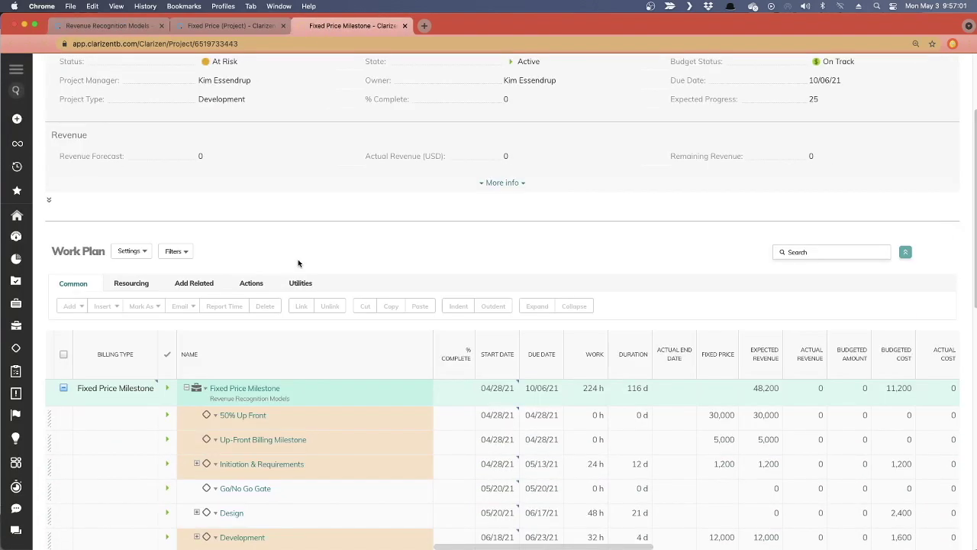
scroll(300, 262, "down", 5)
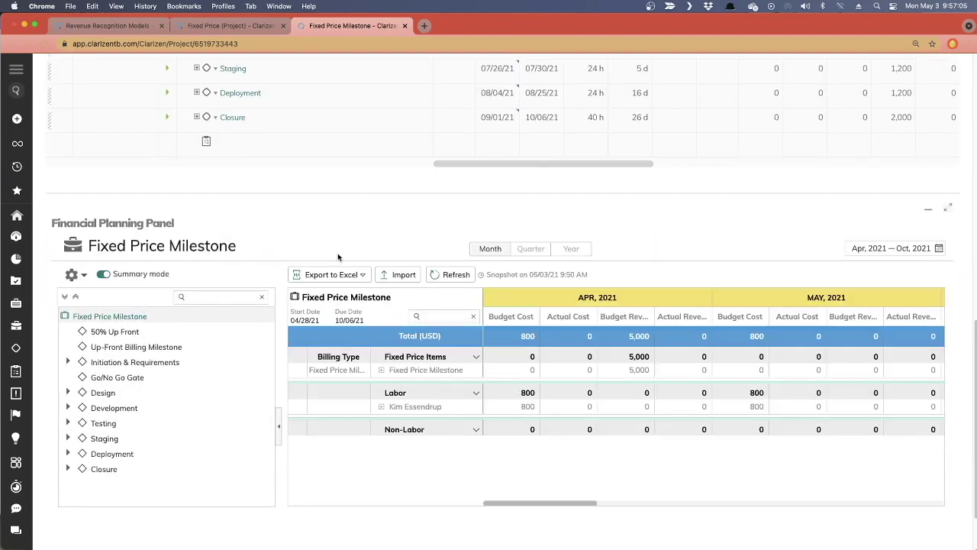
Refresh the Financial Planning Panel and expand Fixed Price Milestone to show 35,000 April budget revenue
left_click(451, 274)
left_click(381, 370)
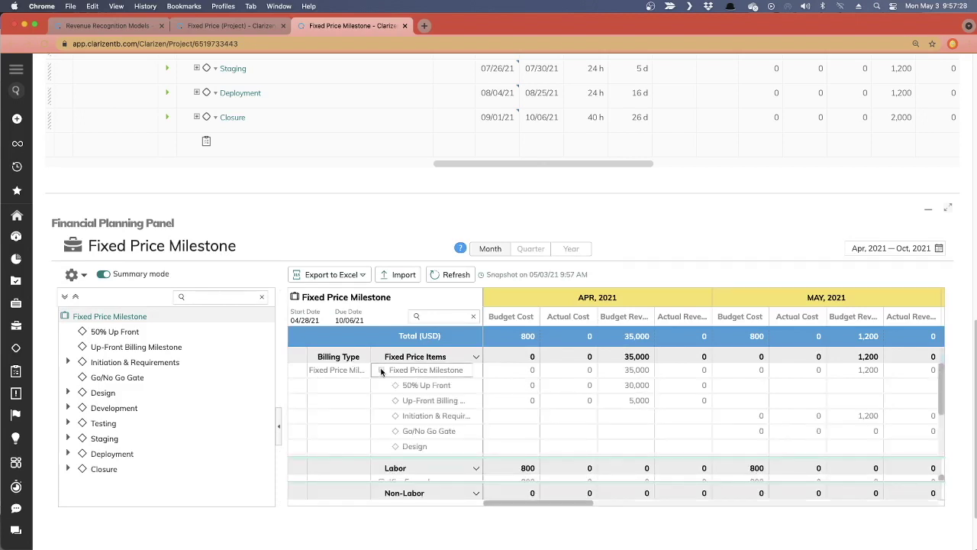
scroll(435, 432, "down", 5)
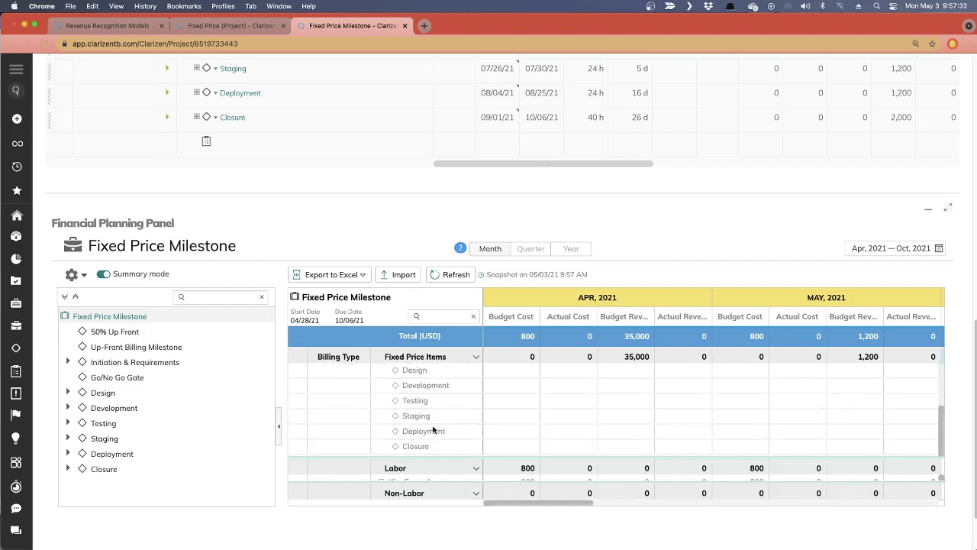
scroll(437, 391, "up", 5)
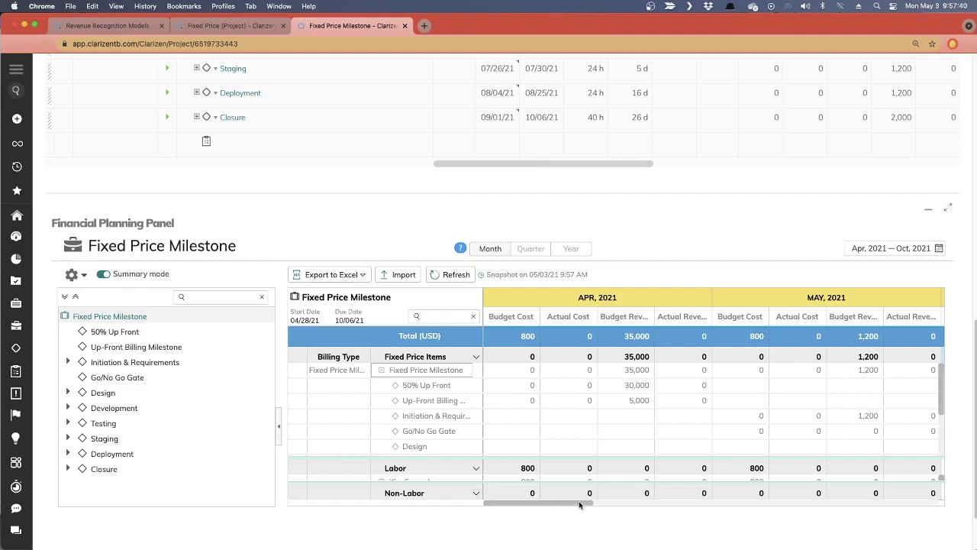
left_click_drag(580, 503, 557, 498)
scroll(305, 214, "up", 3)
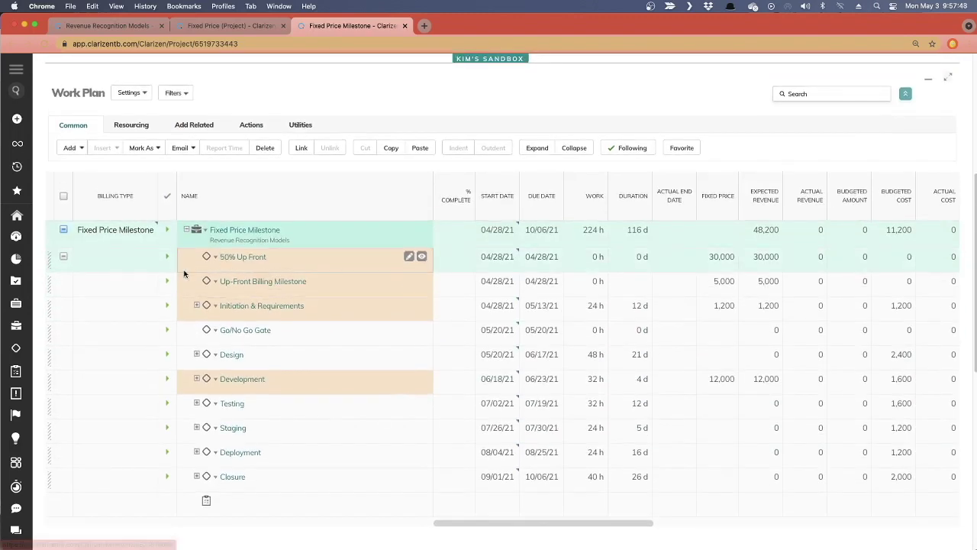
Mark the 50% Up Front milestone as Complete
left_click(64, 258)
left_click(145, 148)
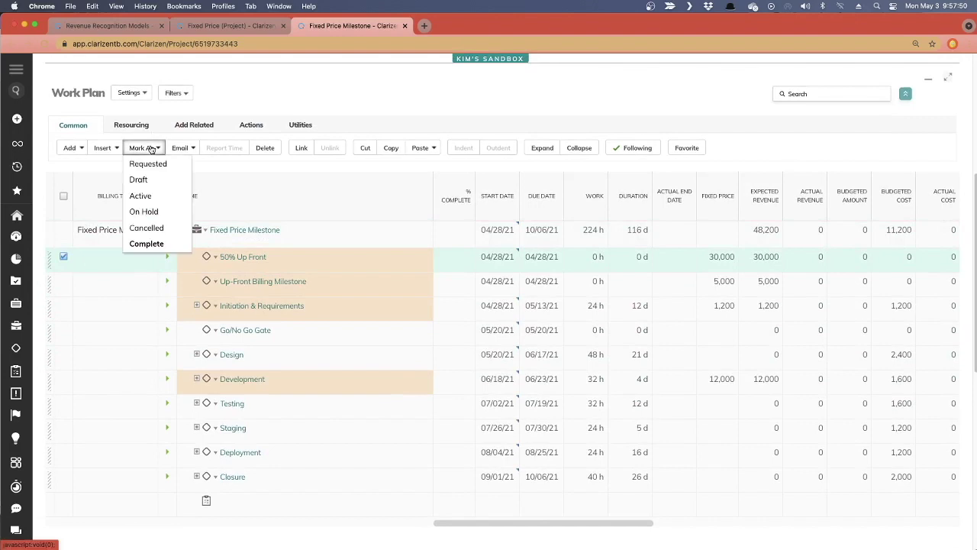
left_click(151, 230)
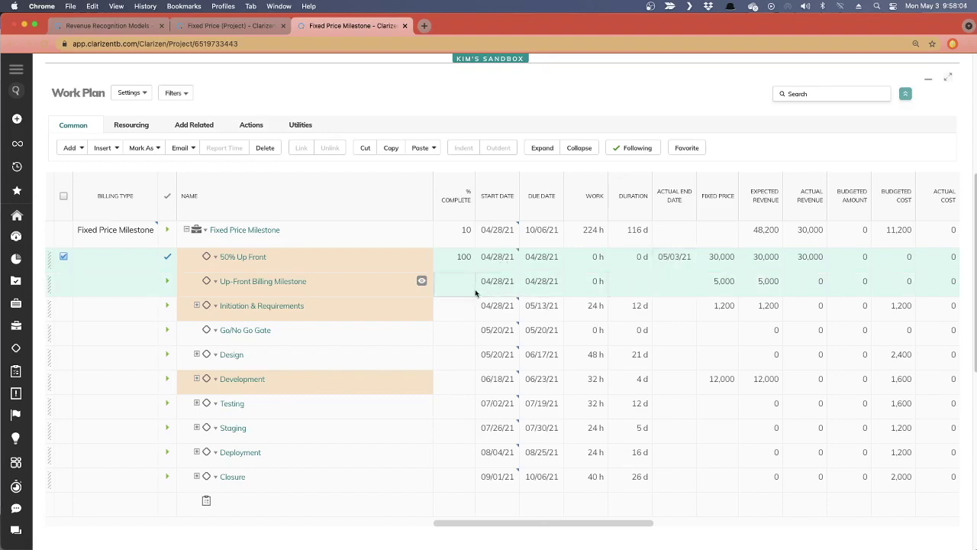
Refresh the financial figures and expand Fixed Price Milestone to show 30,000 actual revenue
scroll(475, 290, "down", 8)
left_click(456, 336)
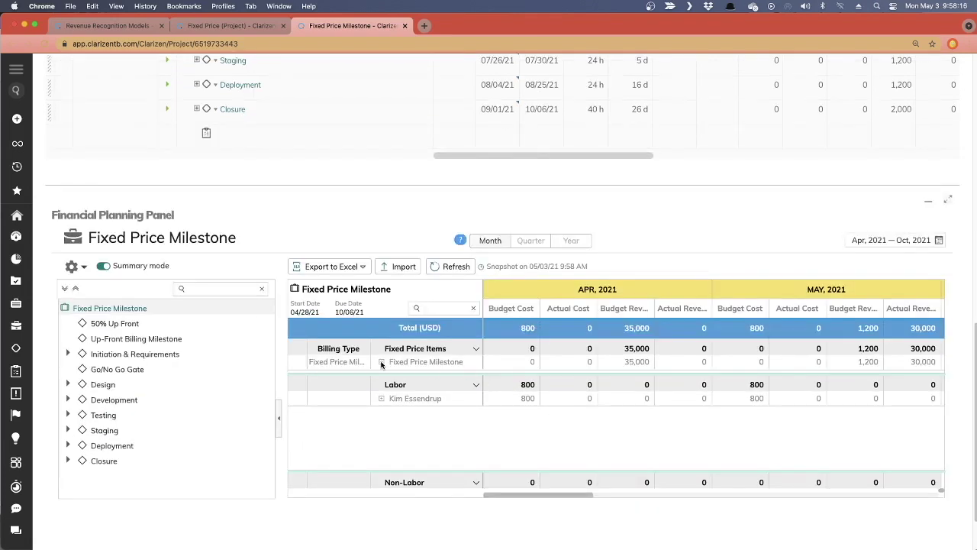
left_click(381, 362)
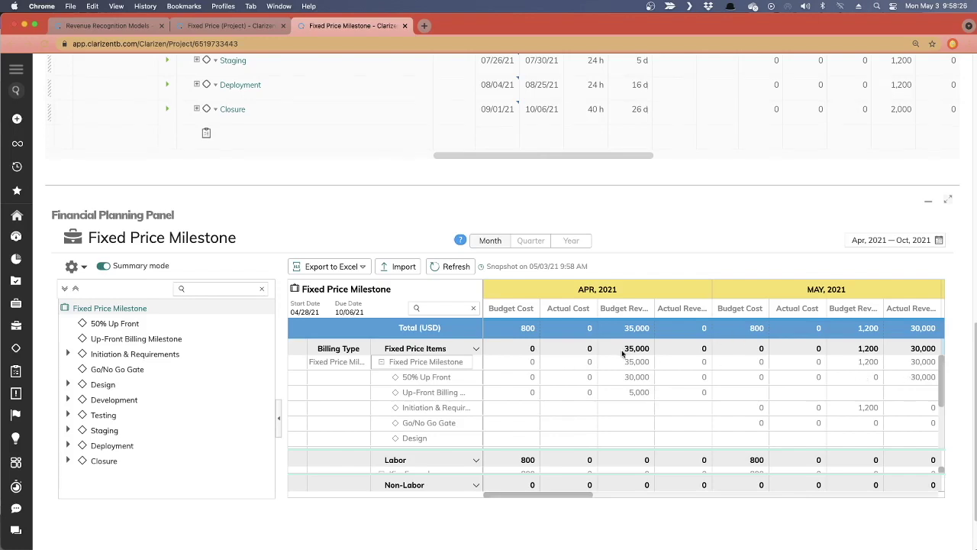
scroll(624, 353, "up", 5)
scroll(658, 257, "up", 2)
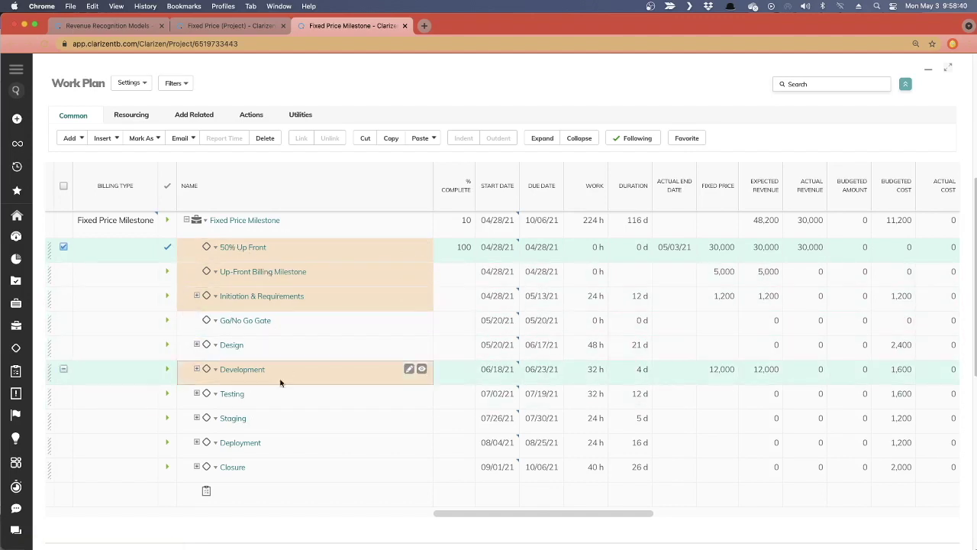
scroll(280, 384, "up", 4)
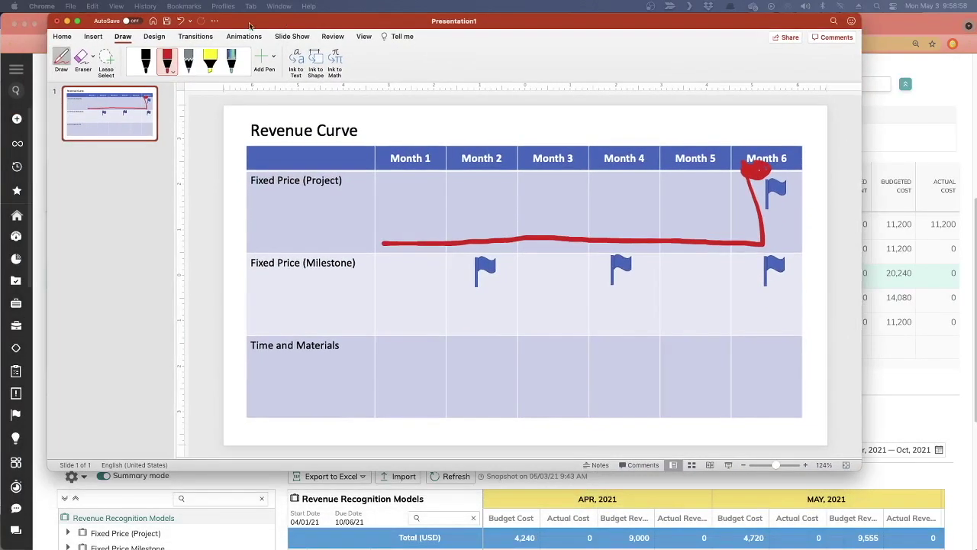
On the Revenue Curve slide, draw a red line flat at first, then stepping up through Month 4
left_click(250, 26)
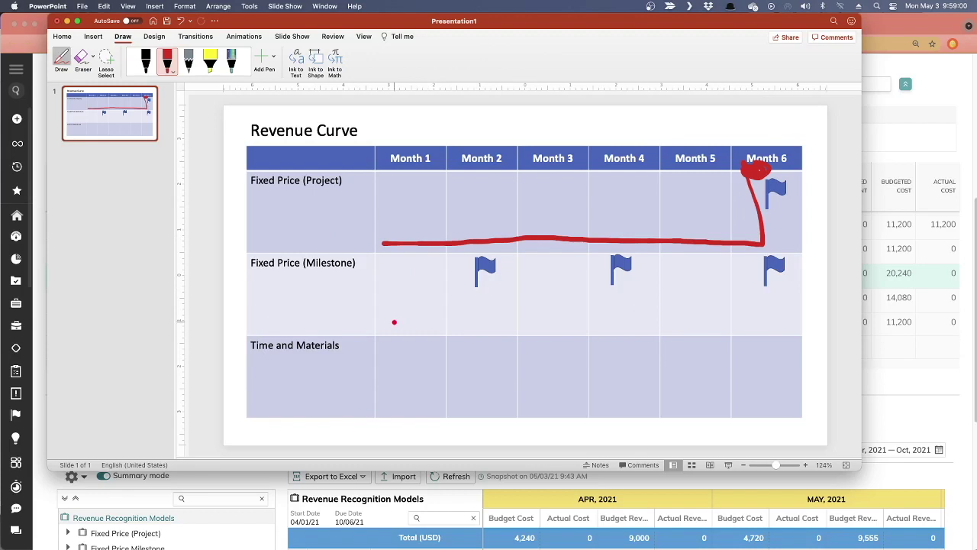
left_click_drag(378, 333, 458, 331)
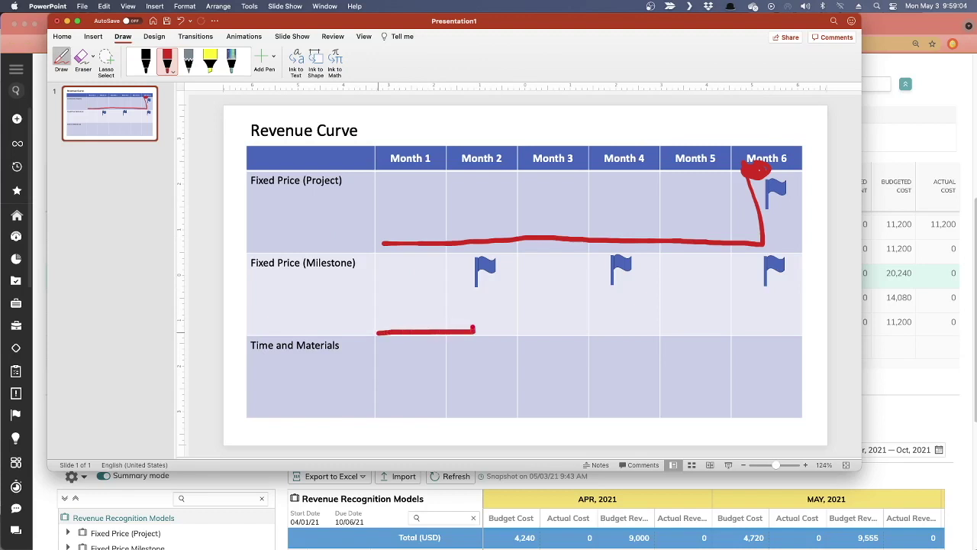
mouse_move(475, 301)
left_mouse_down()
mouse_move(592, 301)
mouse_move(646, 273)
mouse_move(760, 272)
mouse_move(768, 260)
left_mouse_up()
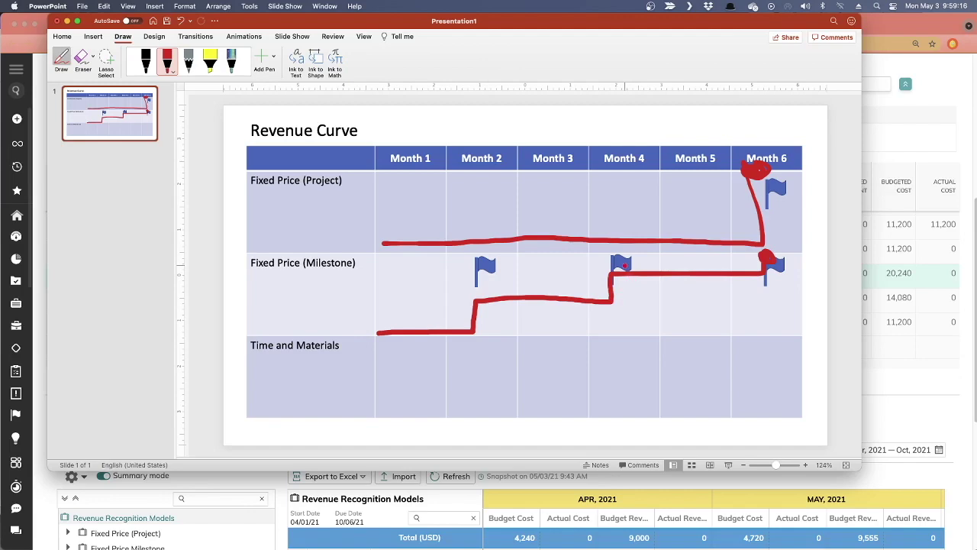
key("super+Tab")
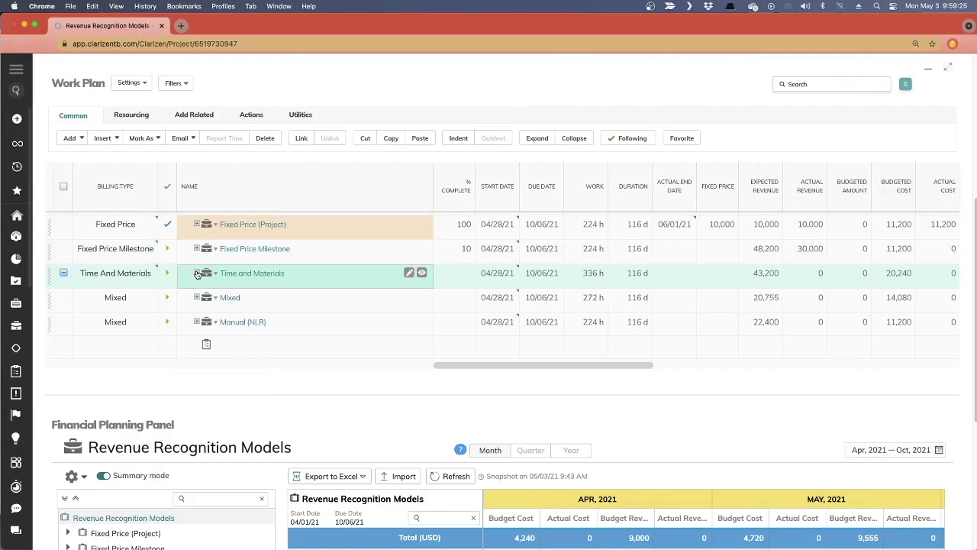
Expand and collapse Time and Materials, then bring its financial planning panel into view
left_click(197, 273)
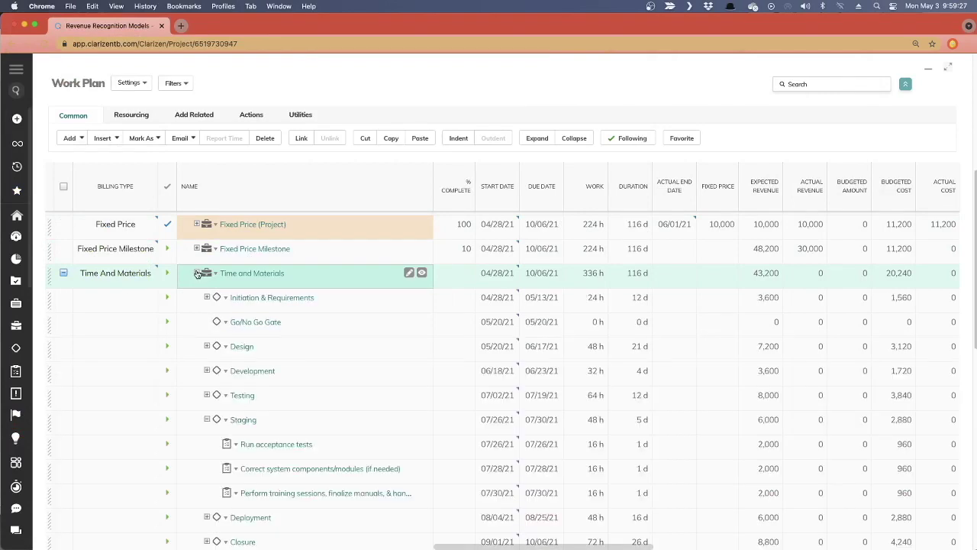
left_click(197, 273)
scroll(327, 376, "down", 5)
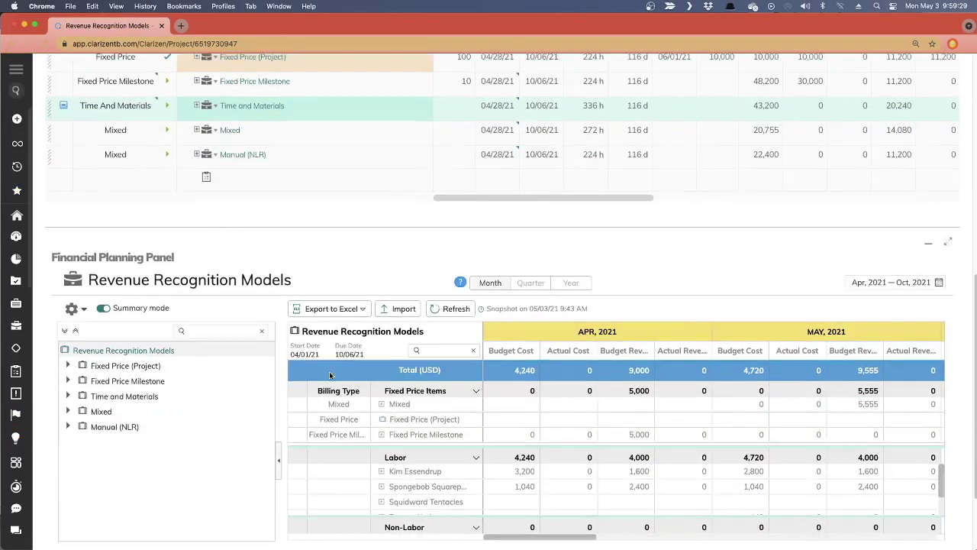
scroll(300, 314, "up", 6)
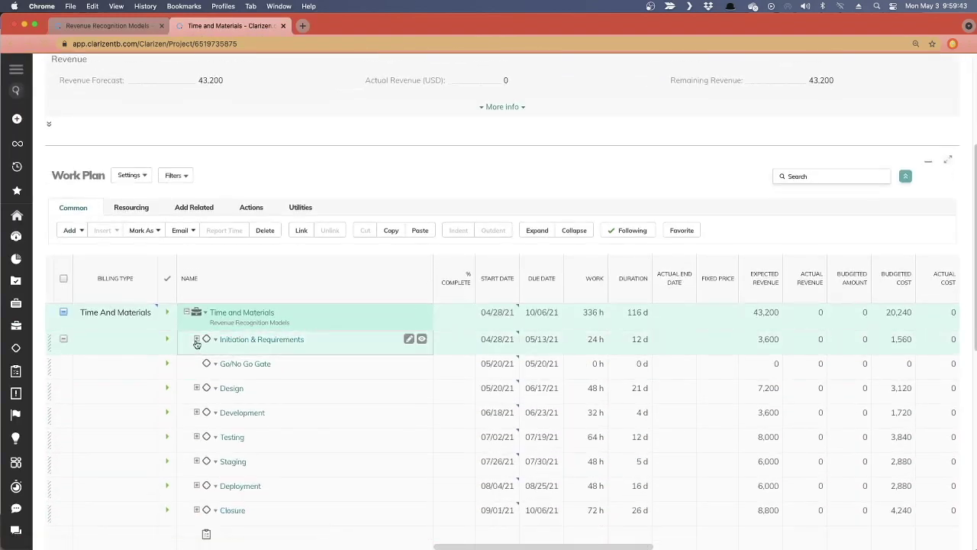
scroll(308, 412, "down", 10)
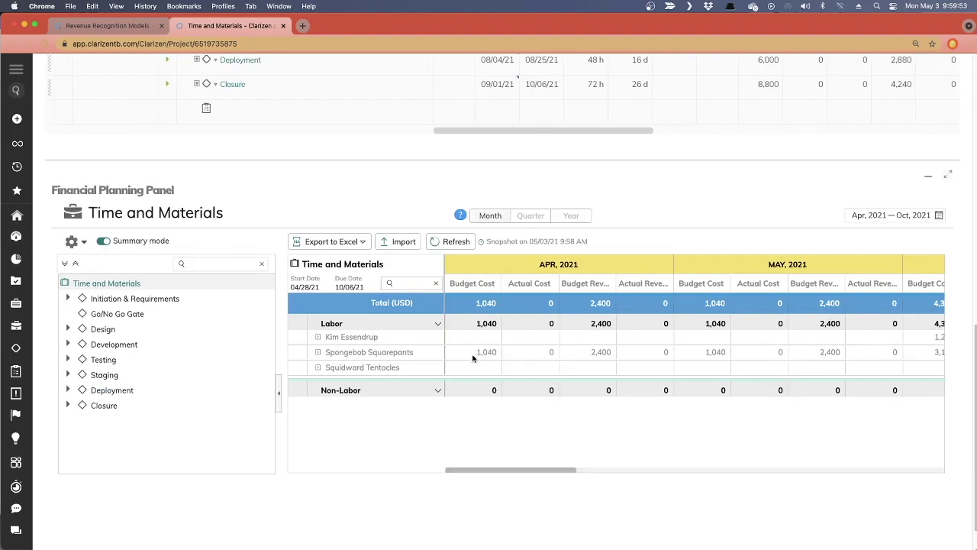
Expand and collapse both labor resources' rows to check the 2,400 monthly labor budget revenue
left_click(317, 338)
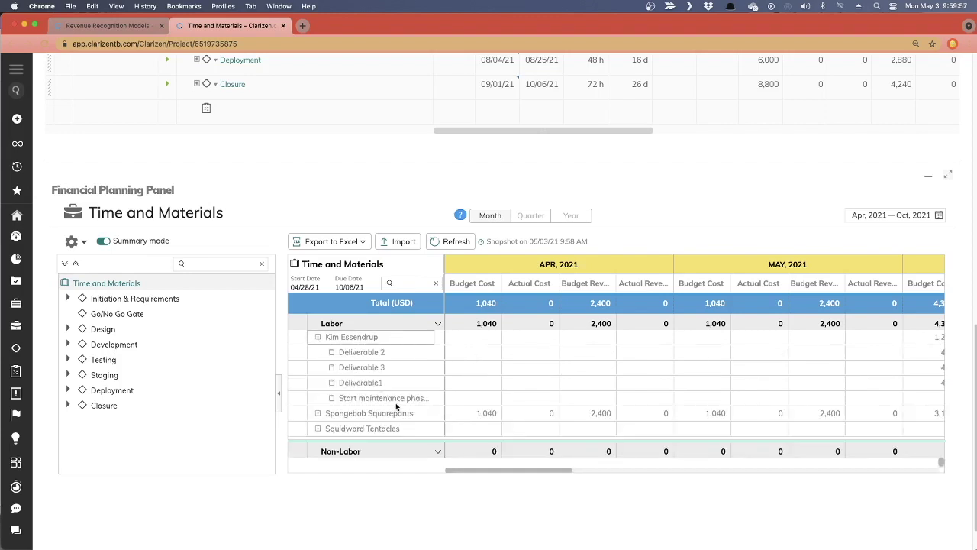
left_click(317, 414)
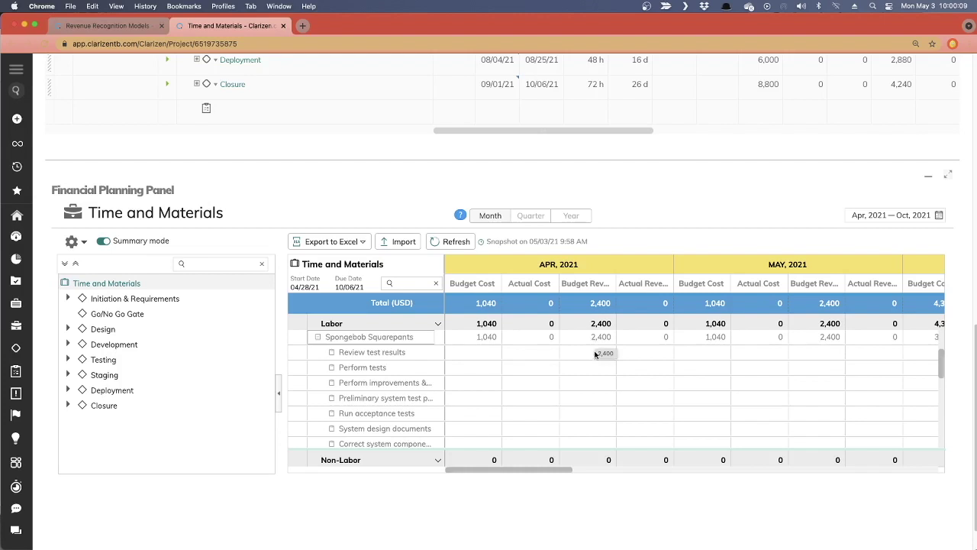
left_click(318, 337)
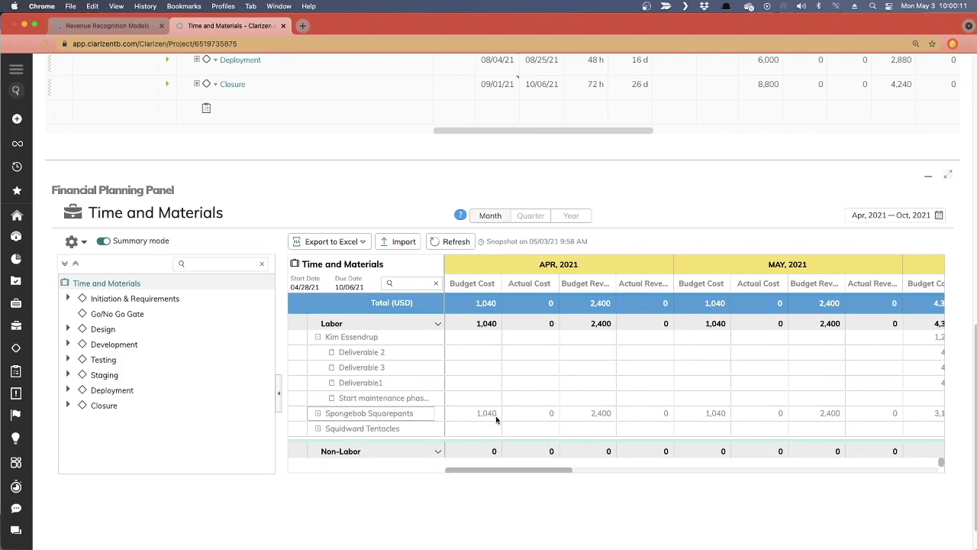
left_click(317, 337)
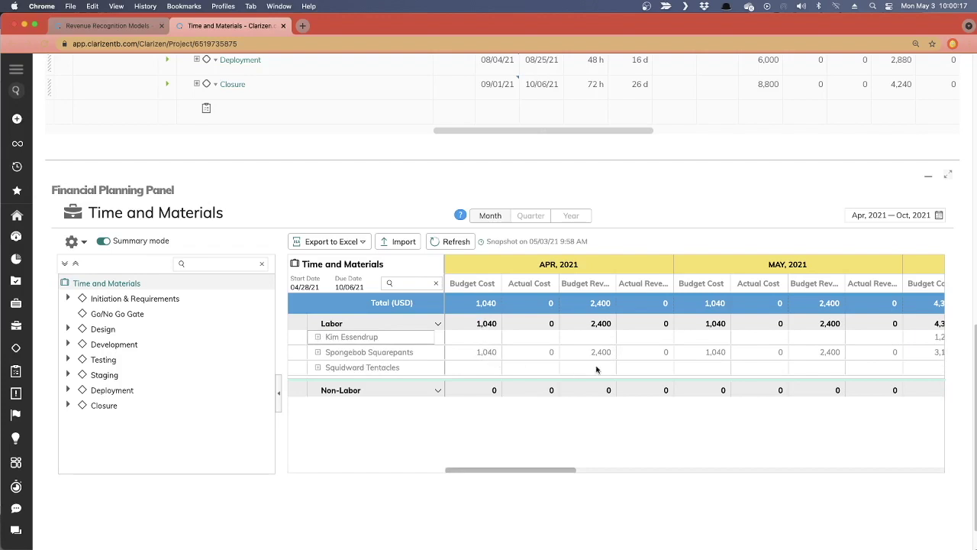
left_click_drag(566, 468, 536, 479)
Draw a steadily rising red Time and Materials line to Month 6 on the slide, then hide PowerPoint
key("super+Tab")
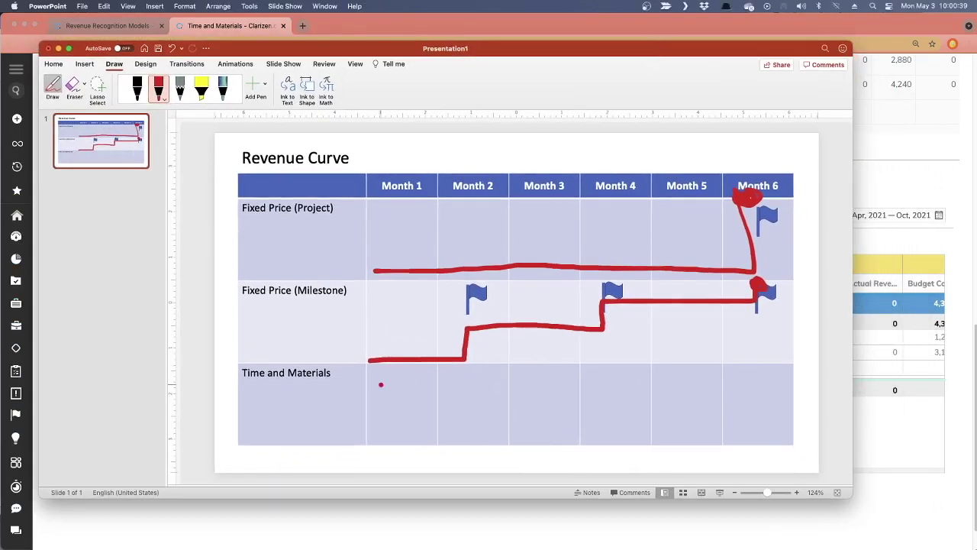
left_click_drag(371, 444, 595, 405)
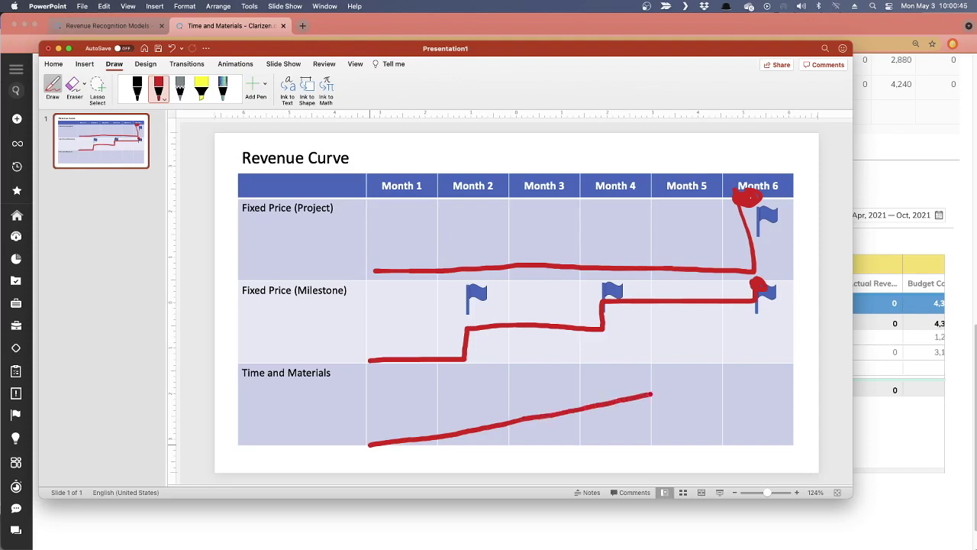
left_click_drag(651, 394, 795, 367)
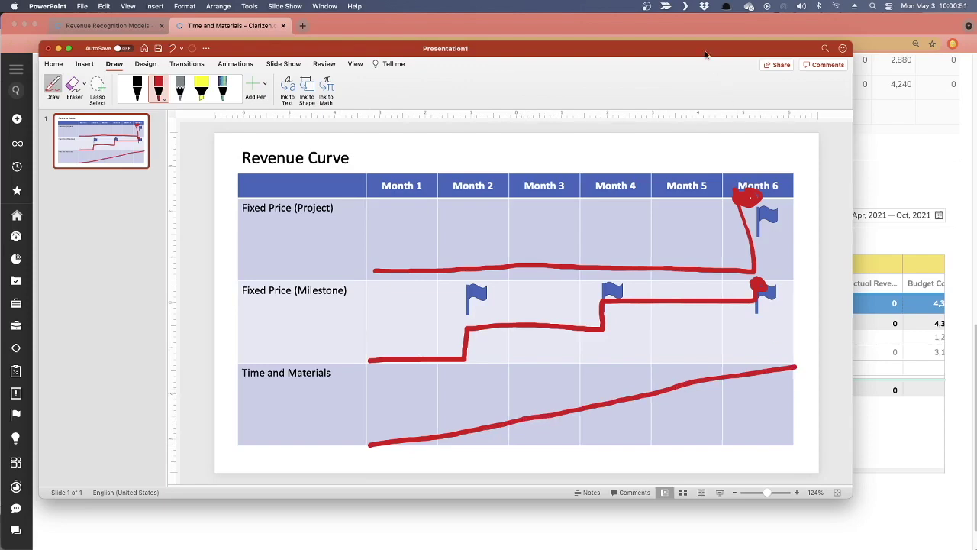
key("super+h")
Expand Mixed in Revenue Recognition Models and open the Mixed project in a new browser tab
scroll(368, 234, "up", 5)
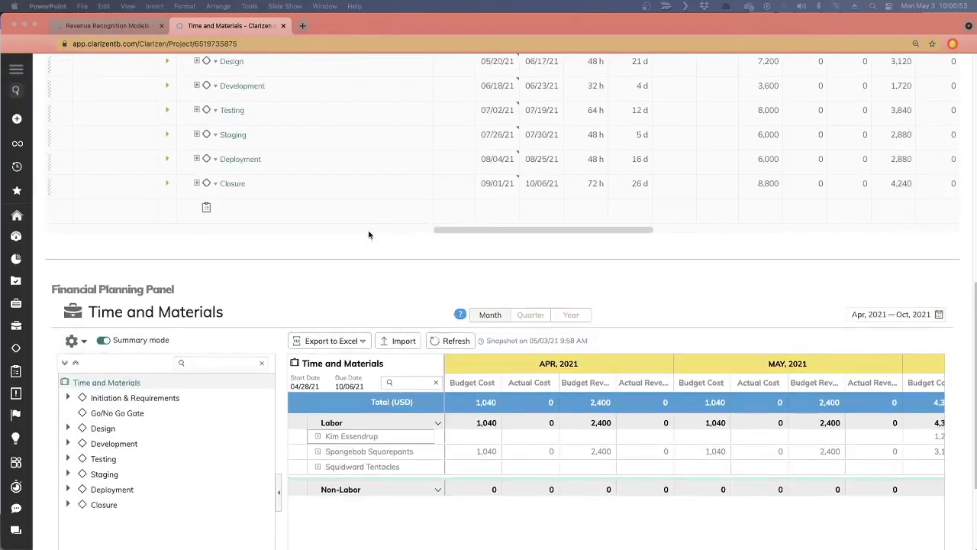
scroll(367, 234, "up", 1)
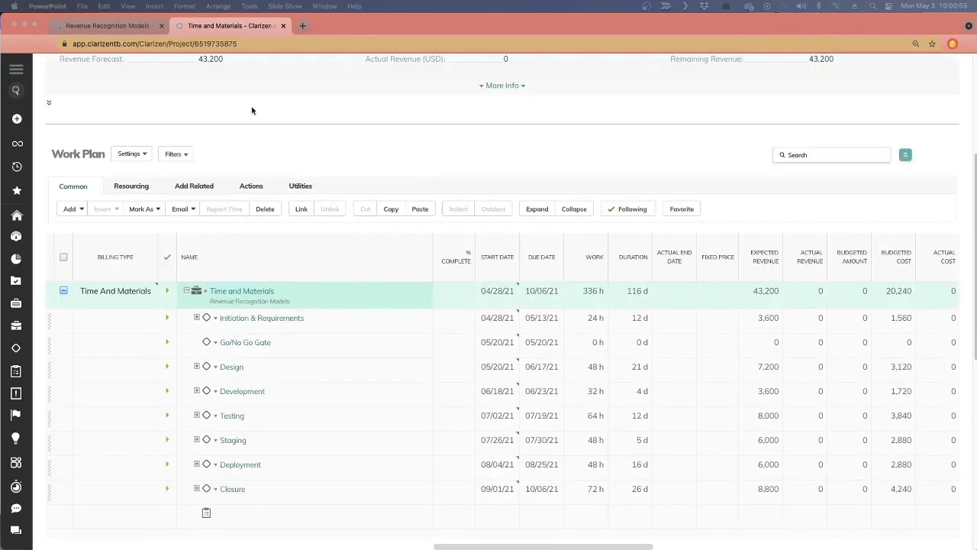
left_click(108, 26)
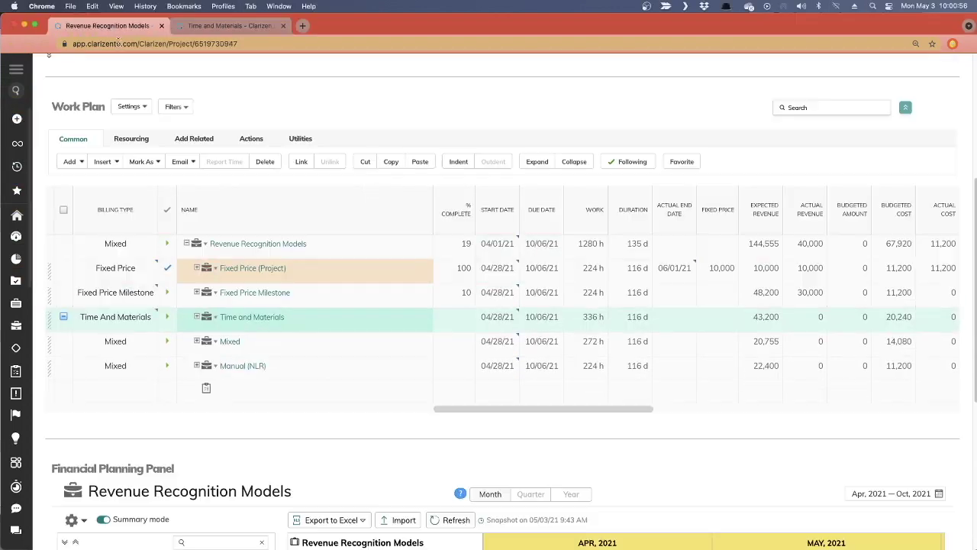
left_click(197, 342)
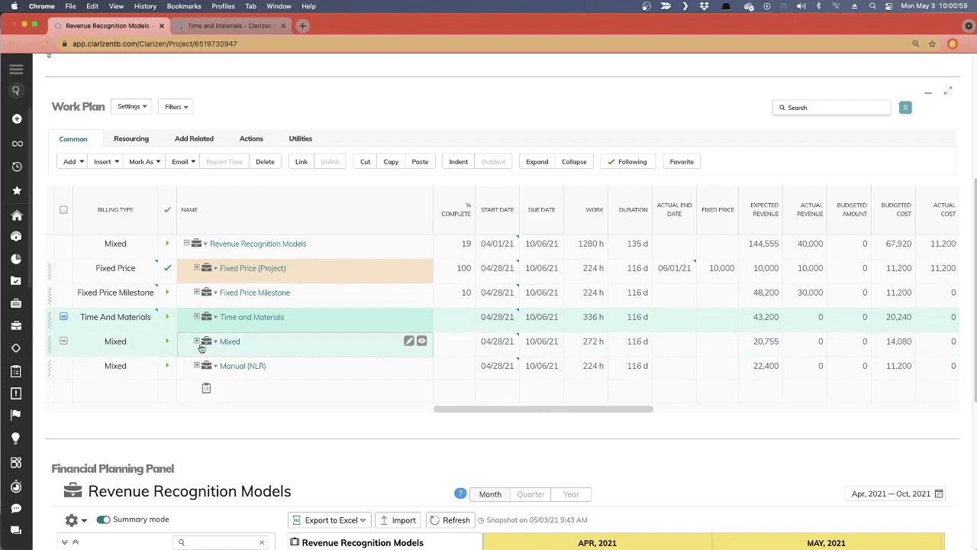
scroll(292, 386, "down", 1)
scroll(296, 390, "down", 1)
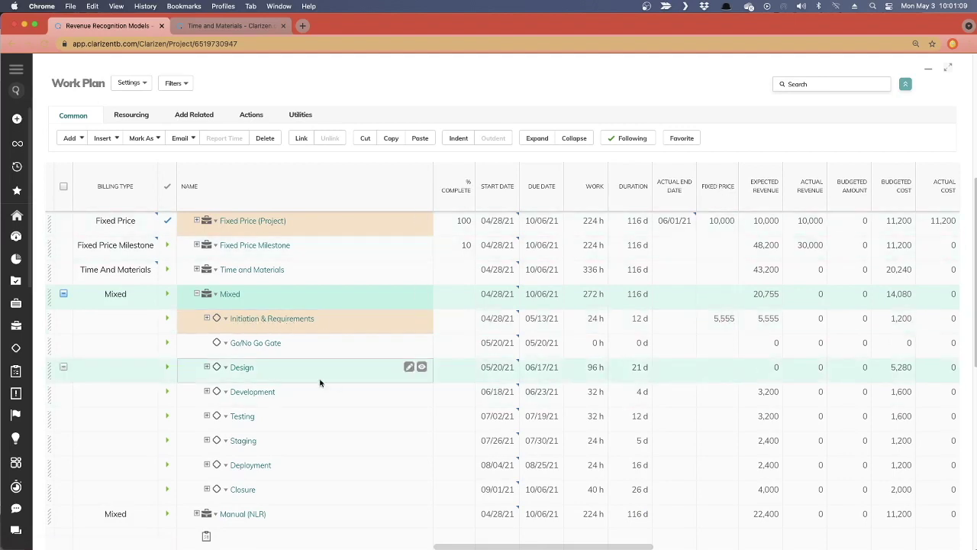
right_click(230, 294)
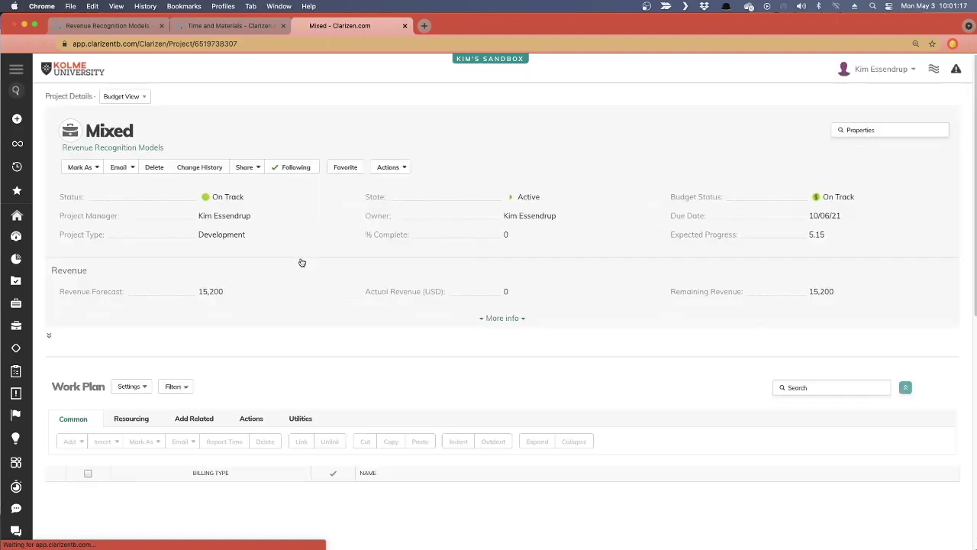
scroll(302, 261, "down", 5)
Expand Mixed's fixed price item to reveal Initiation & Requirements carrying 5,555 in May
scroll(301, 262, "down", 10)
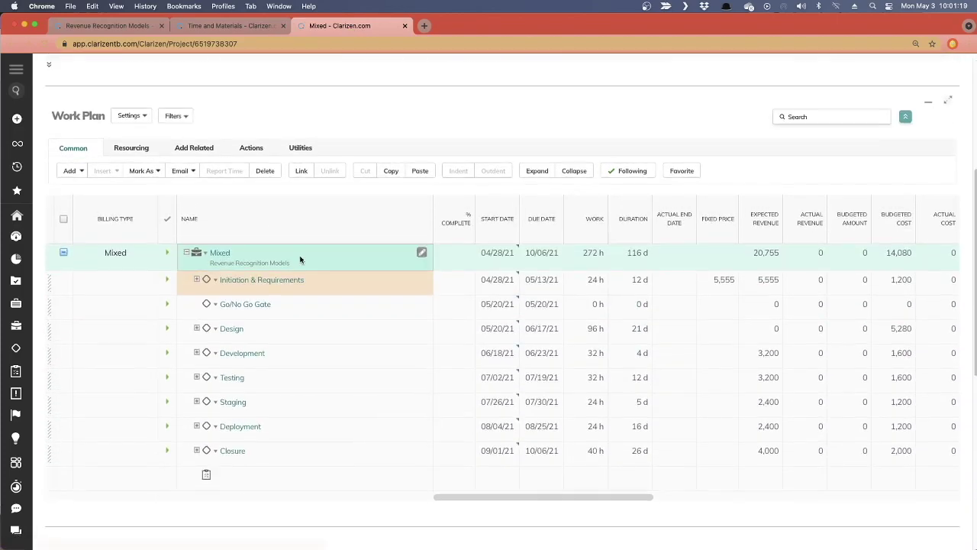
scroll(301, 260, "down", 2)
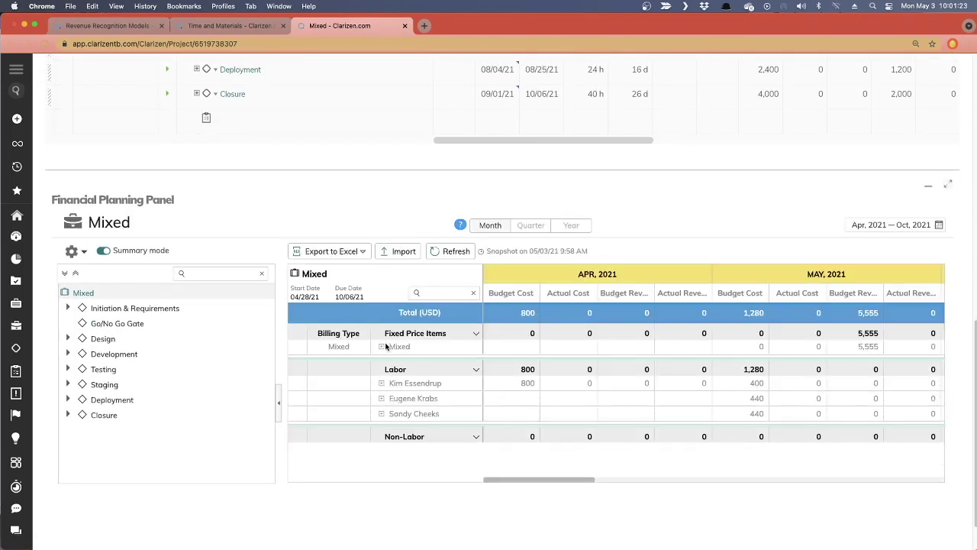
left_click(382, 347)
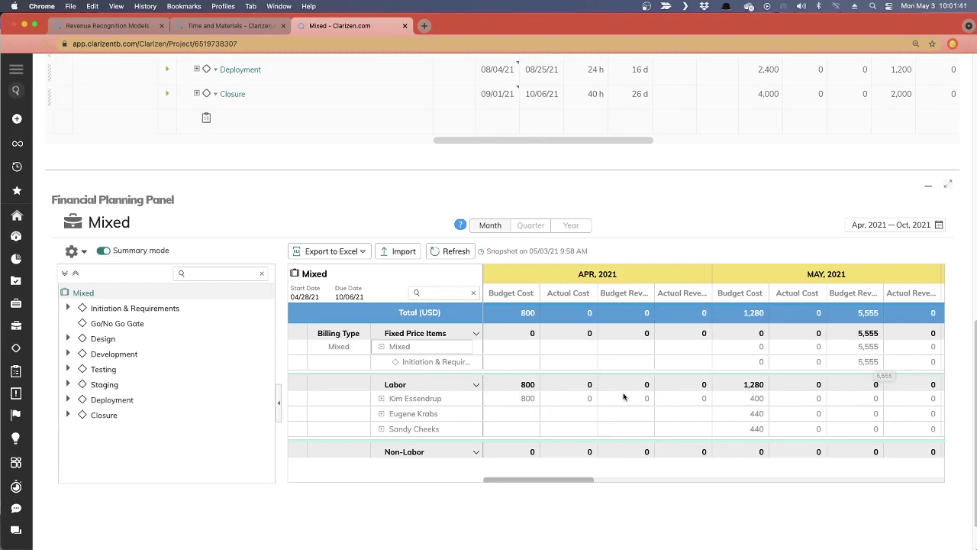
Expand and collapse both labor resources' task rows to review their labor revenue
left_click(381, 398)
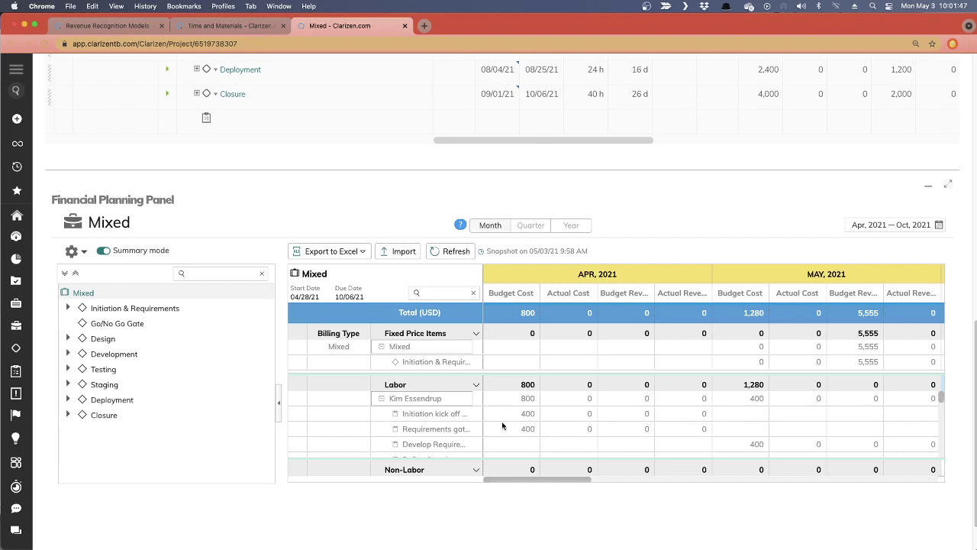
left_click(382, 398)
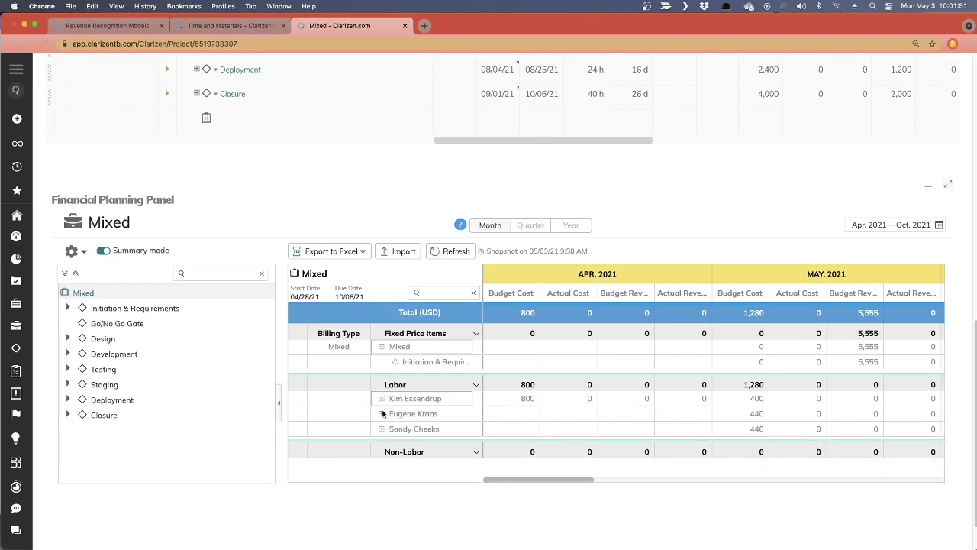
left_click(382, 398)
scroll(391, 408, "down", 1)
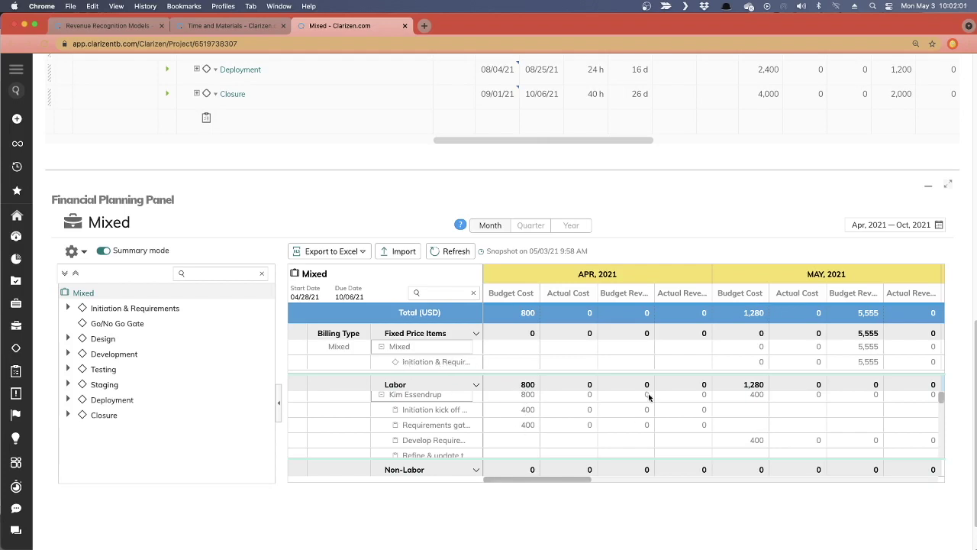
left_click(381, 395)
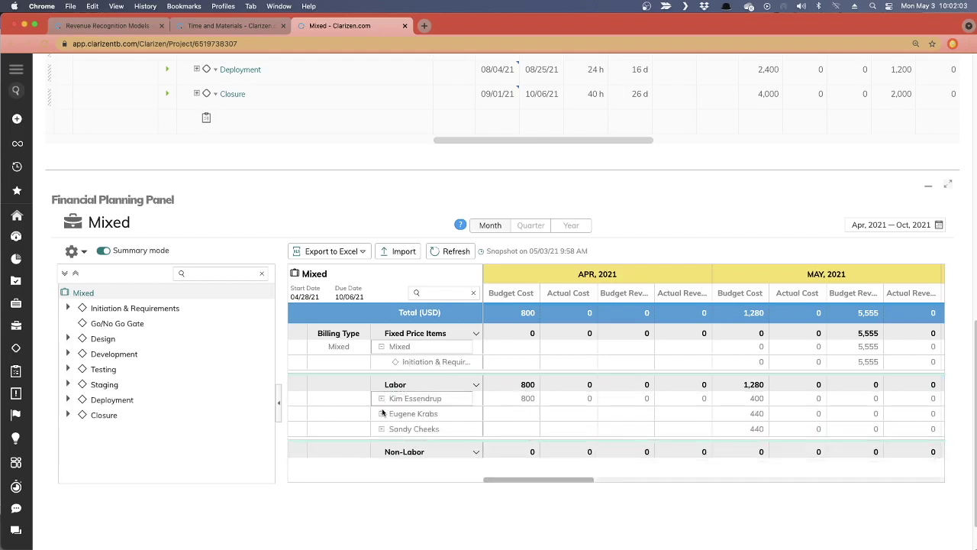
left_click(381, 414)
left_click(380, 414)
scroll(662, 367, "up", 6)
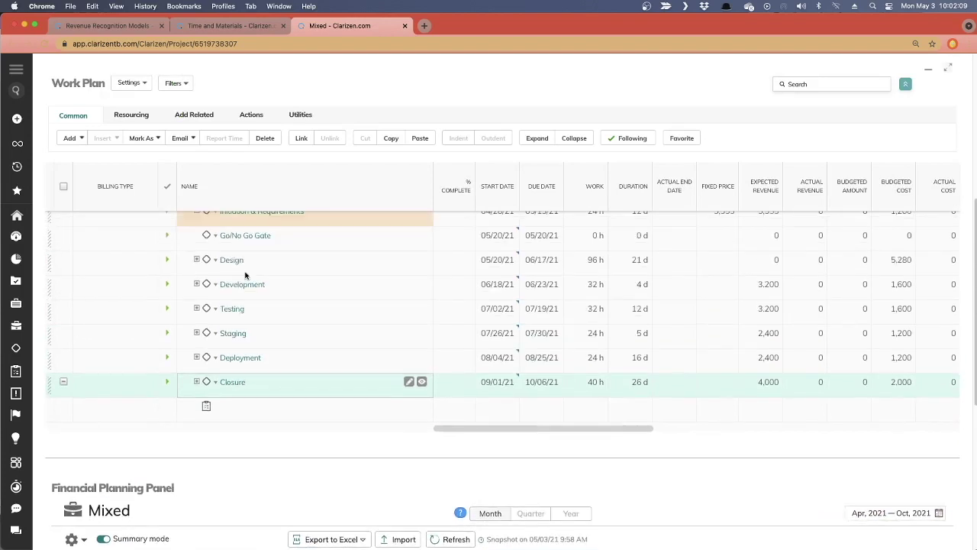
scroll(245, 275, "up", 1)
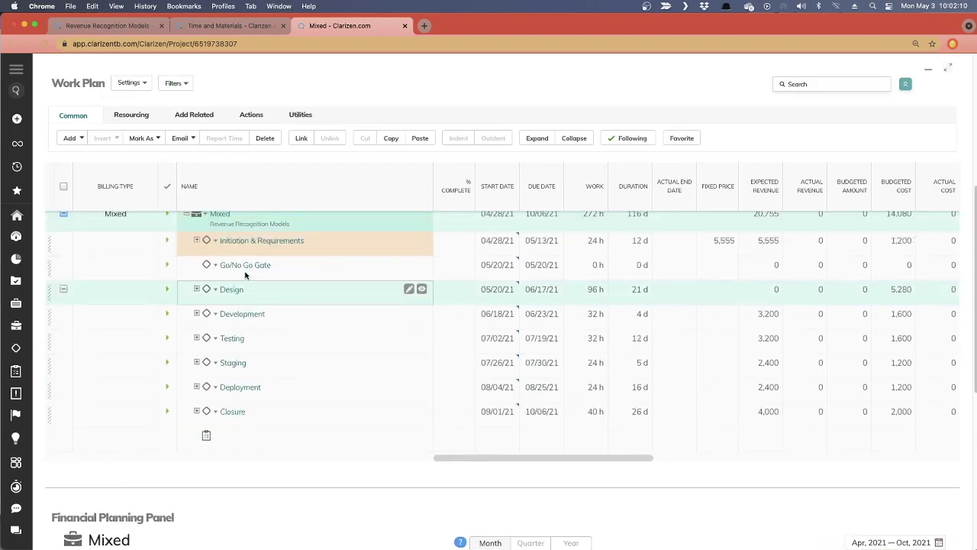
left_click(197, 241)
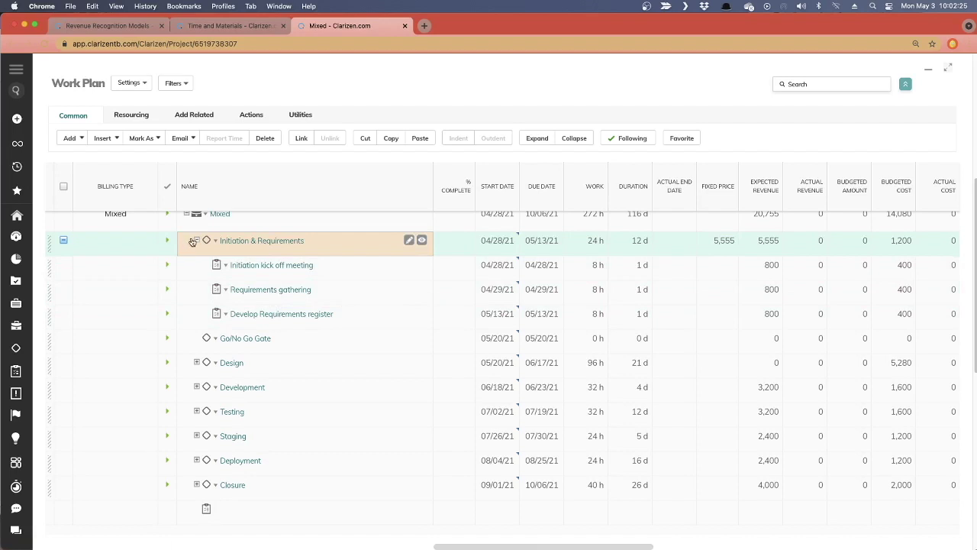
left_click(195, 240)
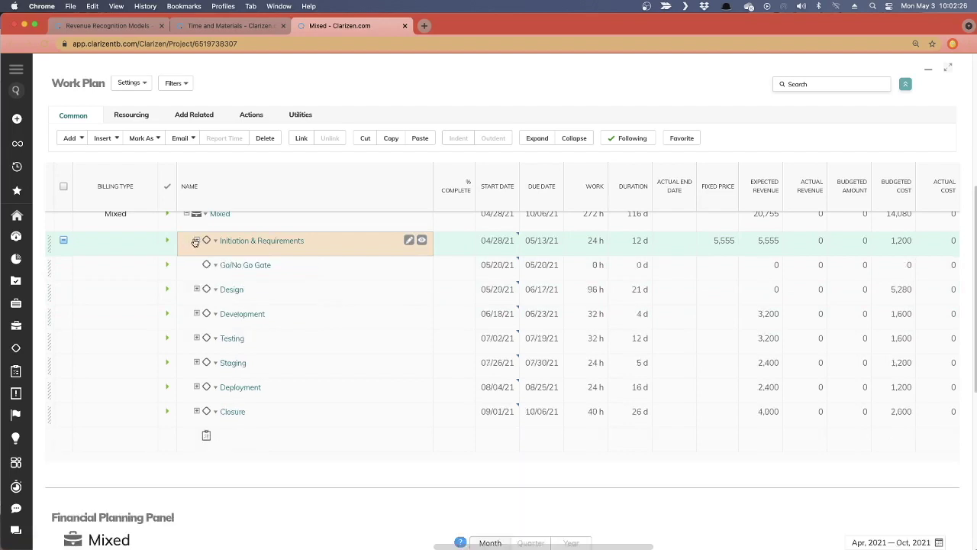
left_click(197, 291)
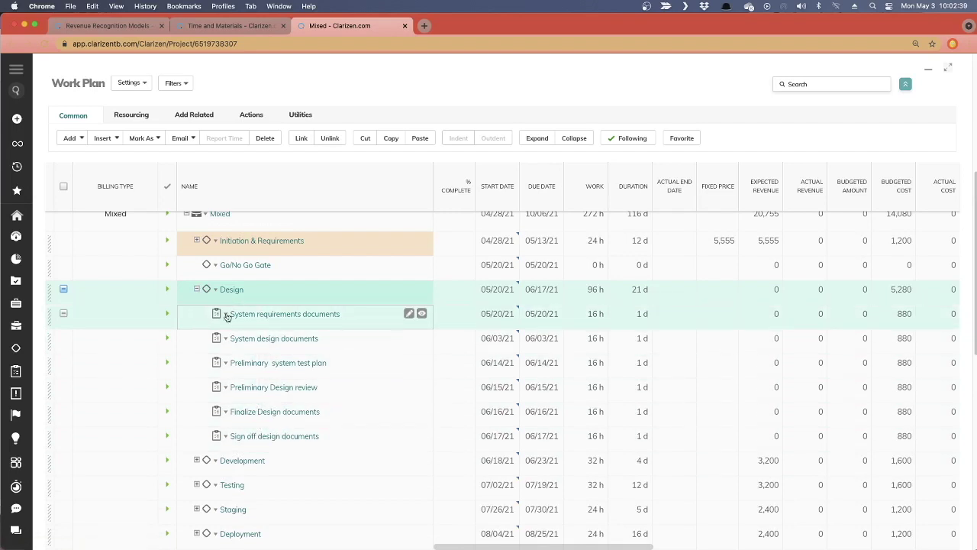
left_click(196, 290)
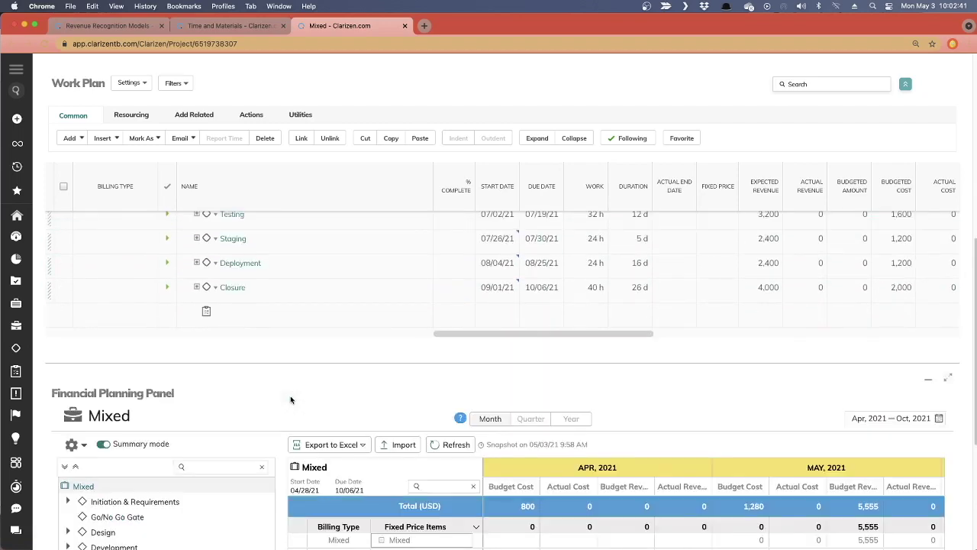
scroll(290, 400, "down", 3)
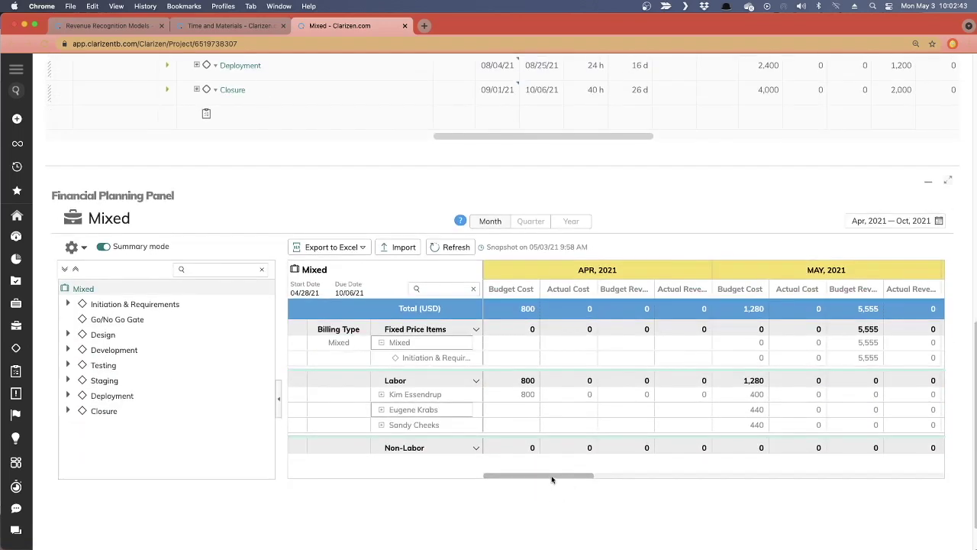
Scroll the financial grid to June–July, check the first resource's tasks, then return to Revenue Recognition Models
left_click_drag(552, 480, 604, 475)
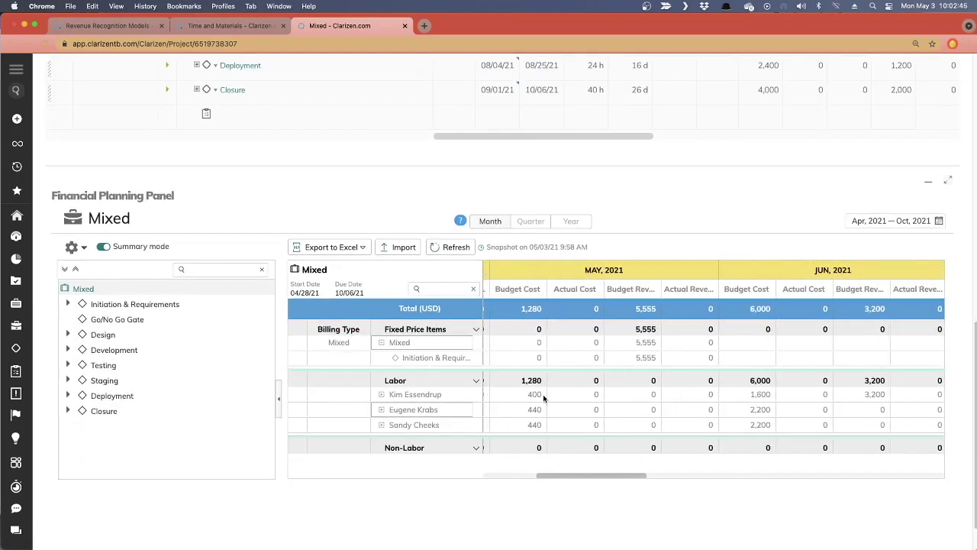
left_click_drag(632, 473, 668, 473)
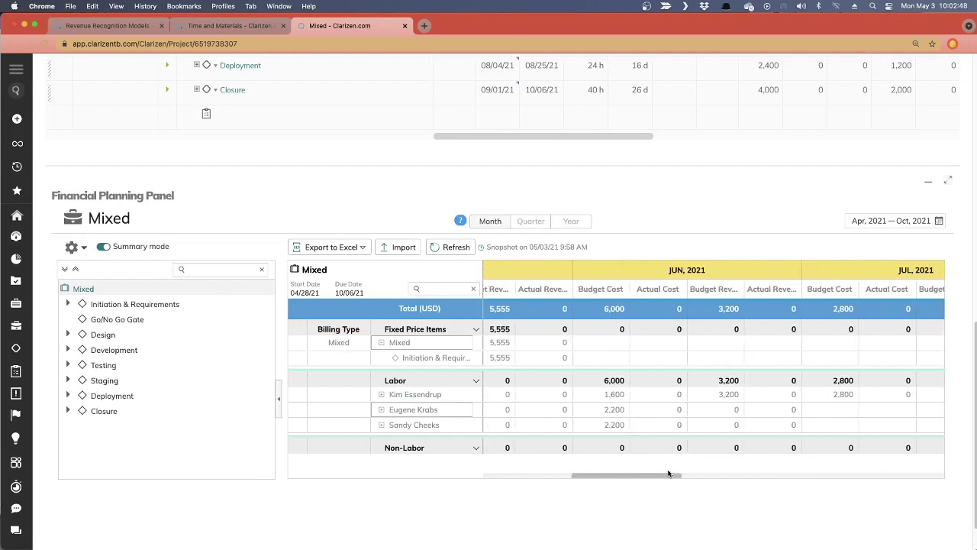
left_click(382, 395)
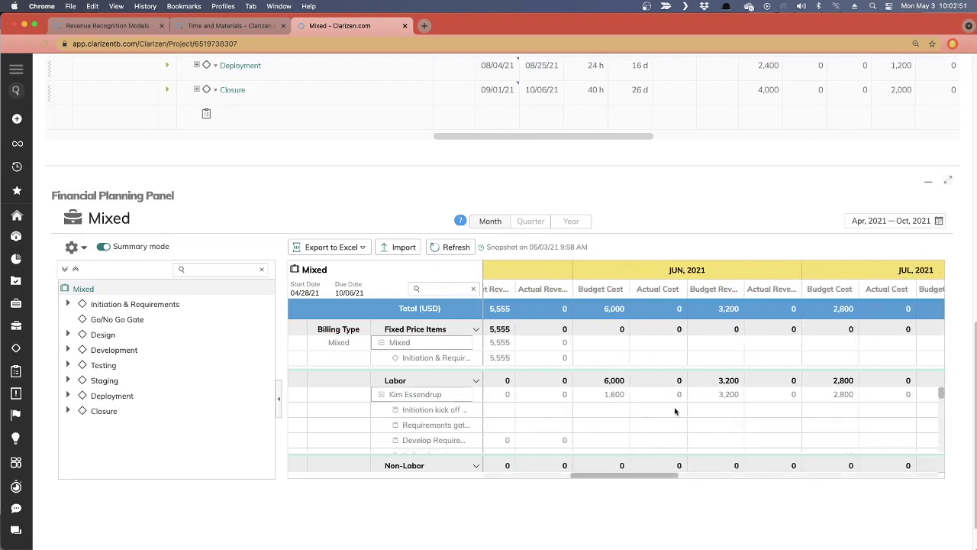
left_click(382, 395)
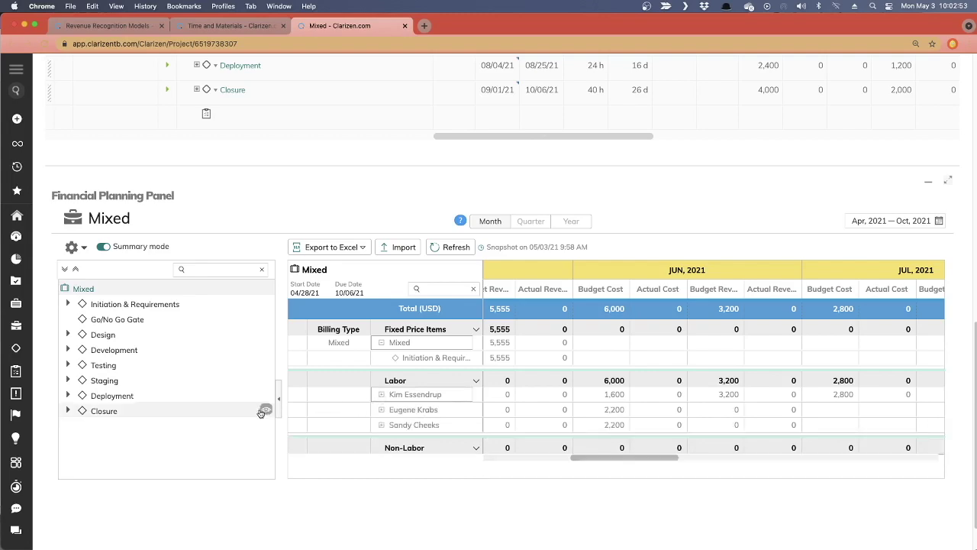
scroll(262, 409, "up", 5)
scroll(229, 389, "up", 4)
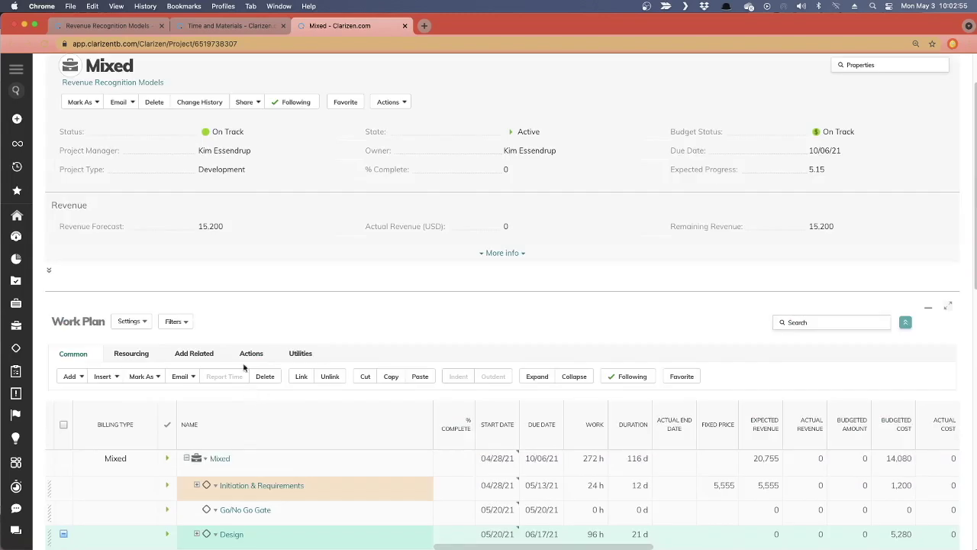
left_click(225, 25)
Return to the Revenue Recognition Models project and collapse the Mixed phases
left_click(134, 31)
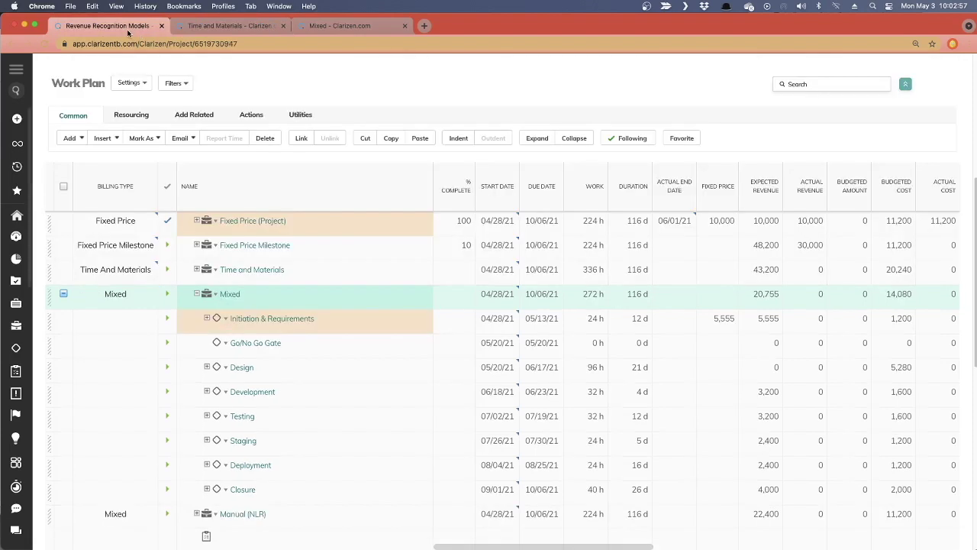
left_click(196, 294)
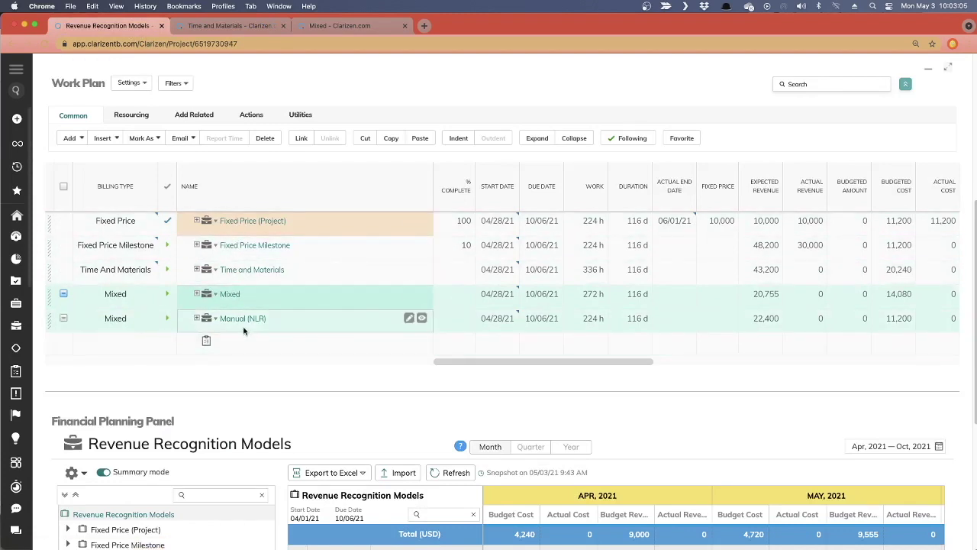
scroll(188, 358, "up", 1)
scroll(188, 358, "up", 2)
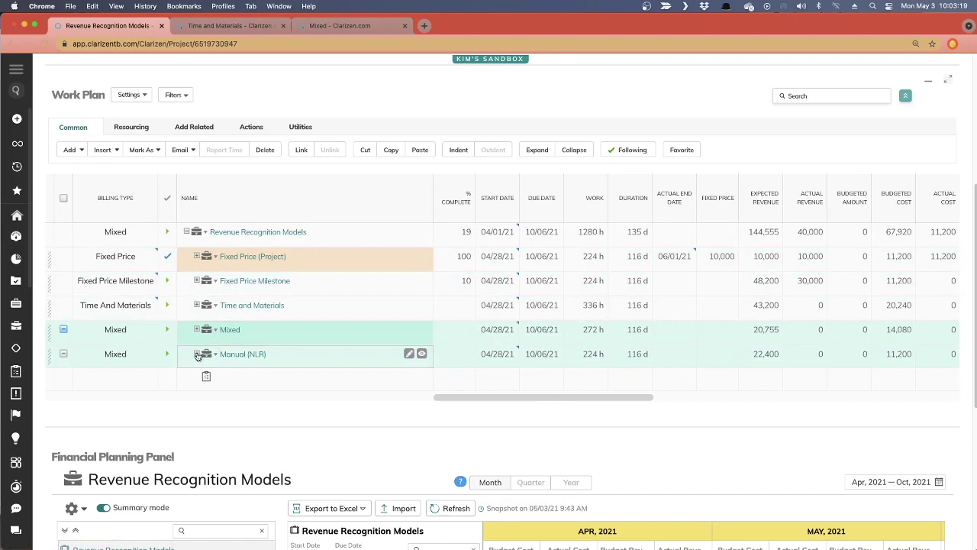
Expand the Manual (NLR) row and open it in a new browser tab
left_click(197, 356)
left_click(197, 356)
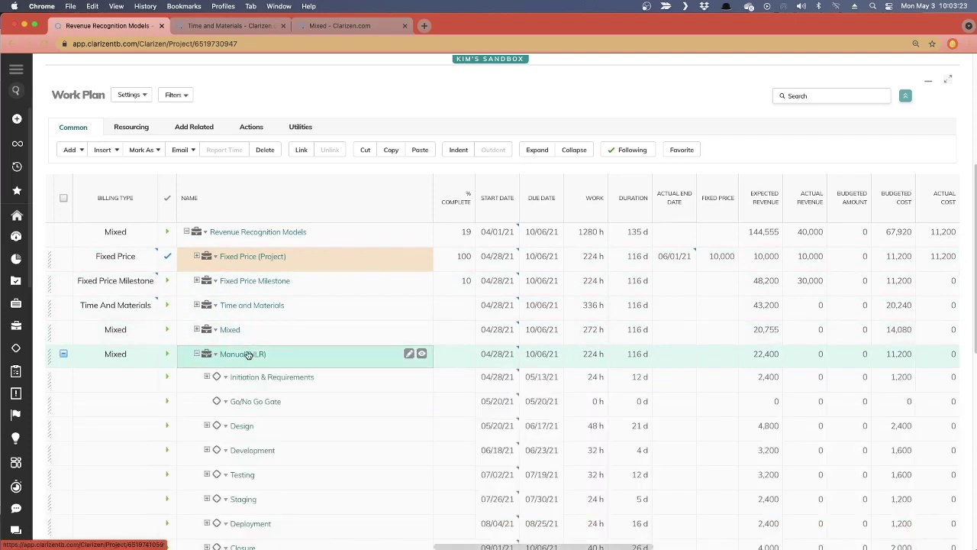
right_click(236, 358)
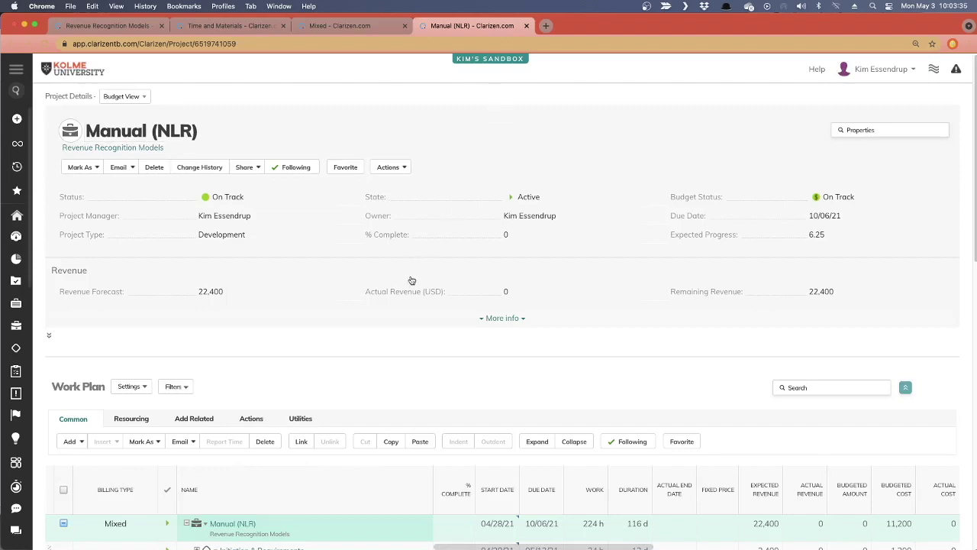
Collapse the Manual (NLR) task list and turn off Summary mode in the financial panel
scroll(267, 337, "down", 1)
scroll(271, 328, "down", 4)
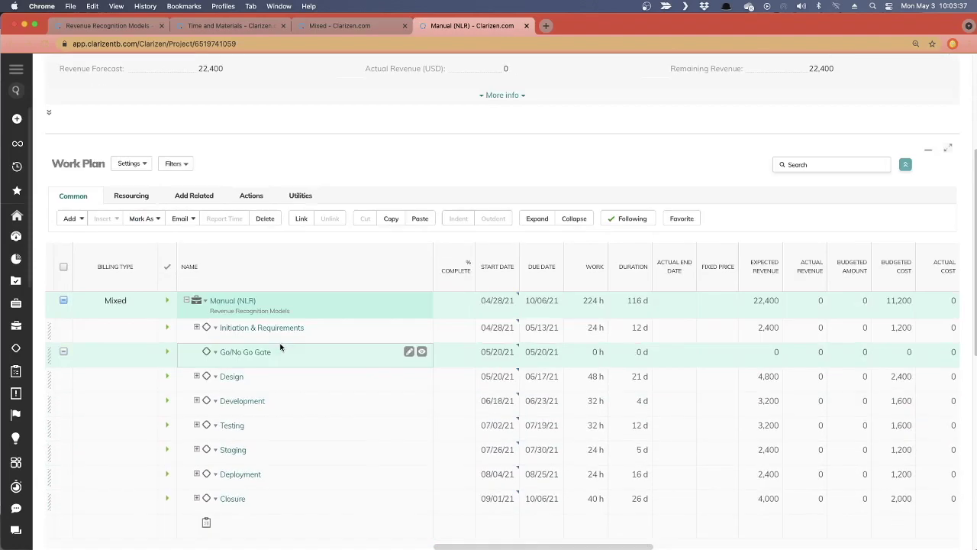
scroll(280, 344, "down", 2)
left_click(188, 213)
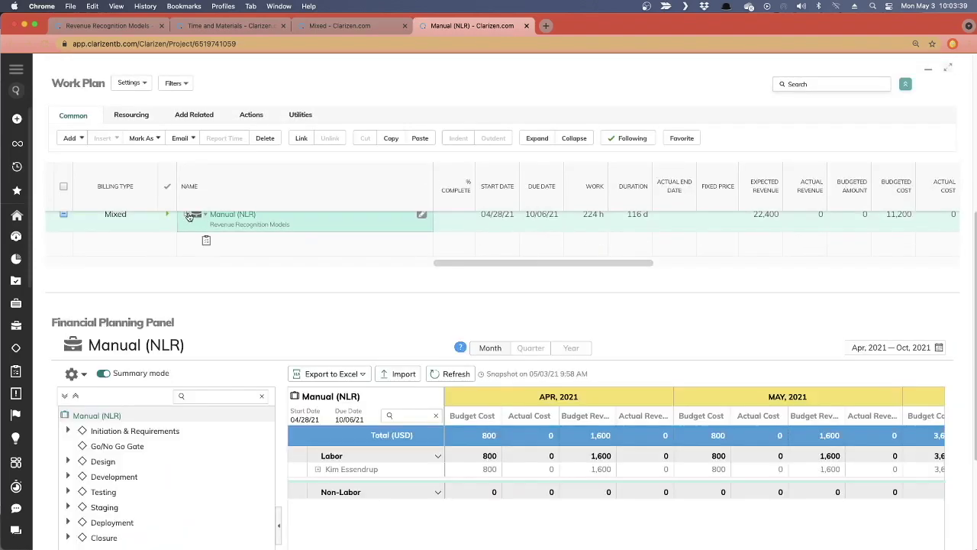
scroll(239, 300, "up", 1)
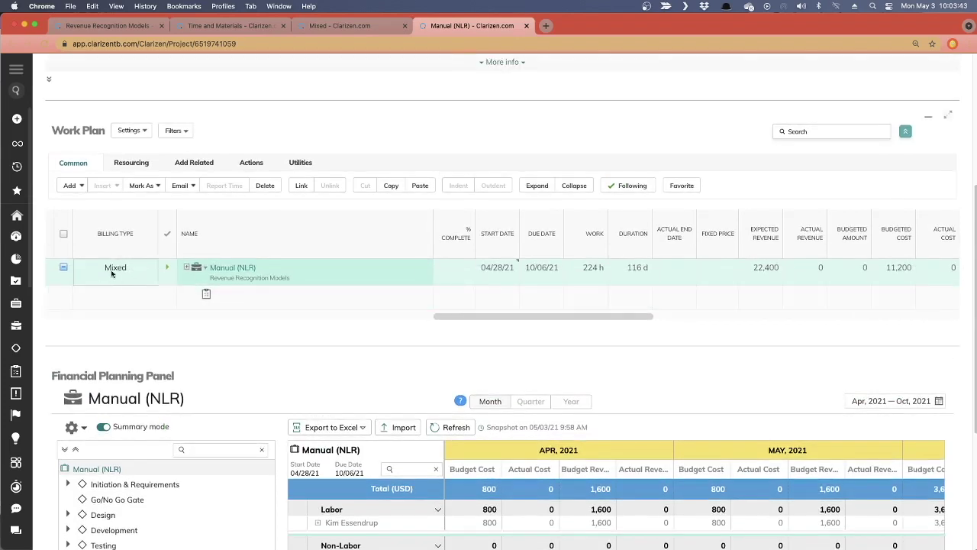
scroll(435, 372, "down", 5)
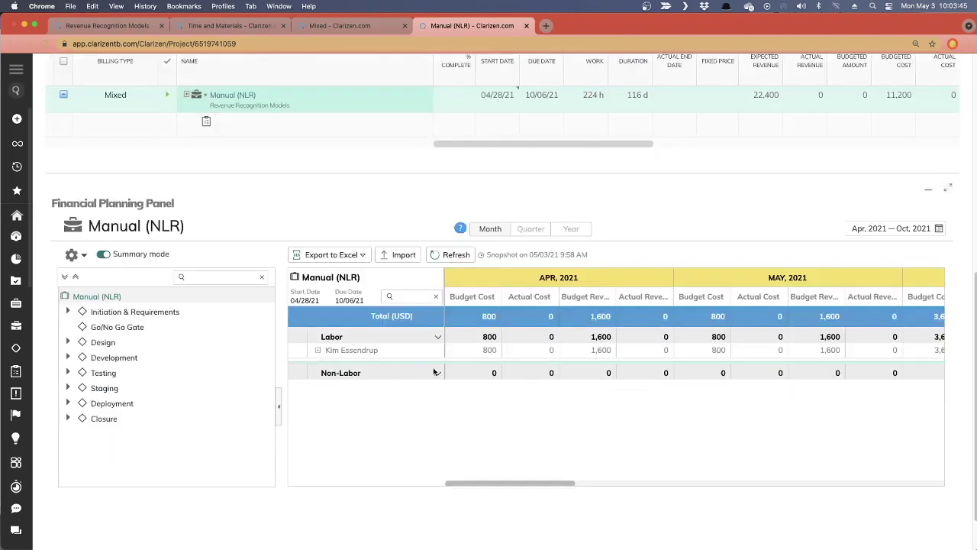
left_click(102, 255)
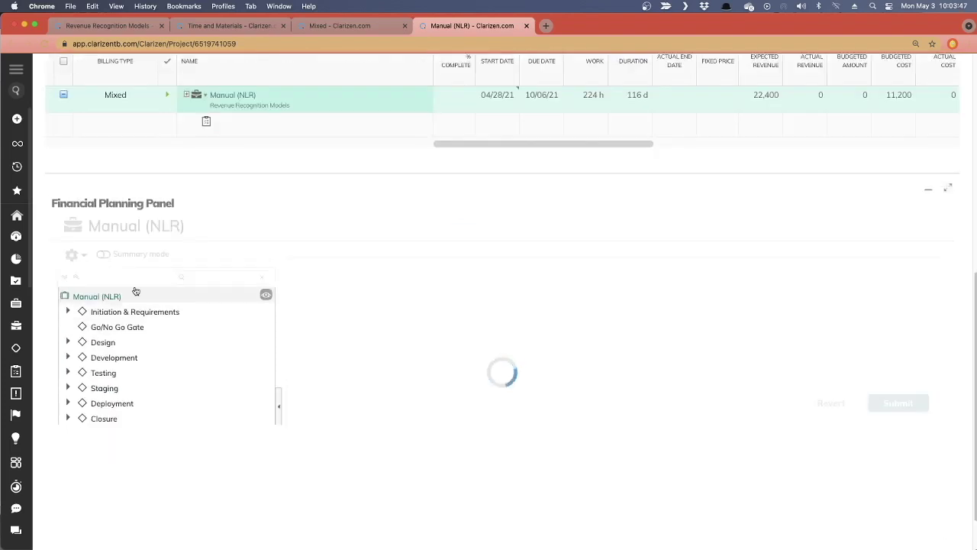
Add a Revenue non-labor resource line and start editing its April budget revenue
left_click(336, 255)
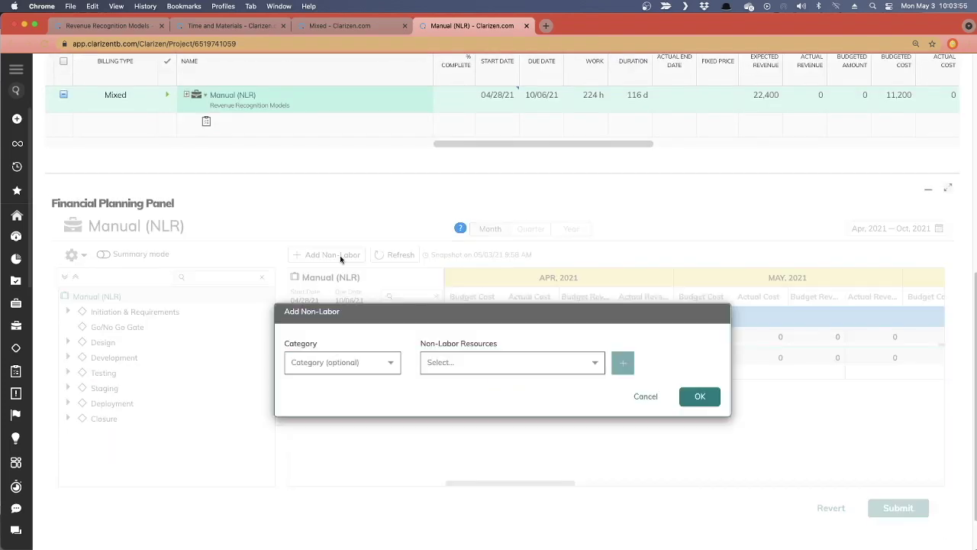
left_click(516, 366)
left_click(463, 423)
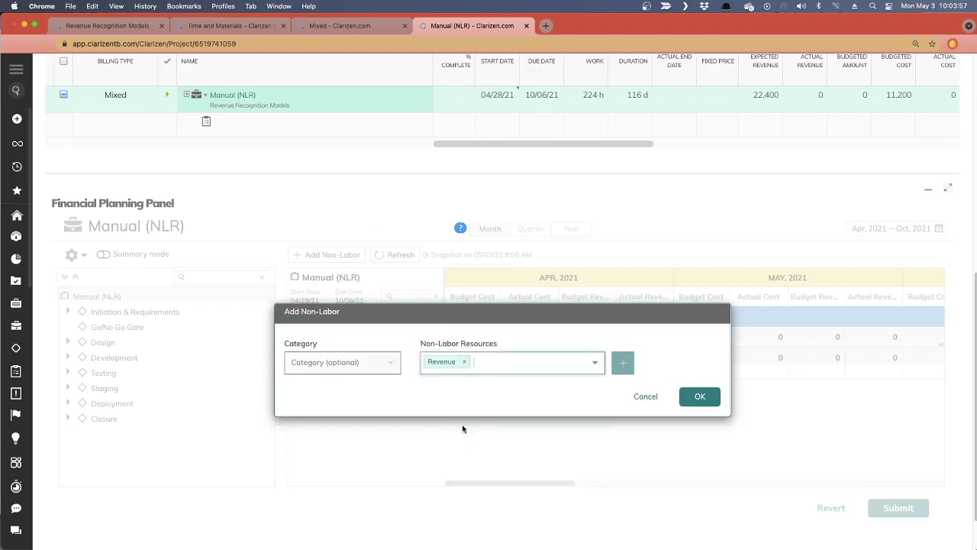
left_click(698, 395)
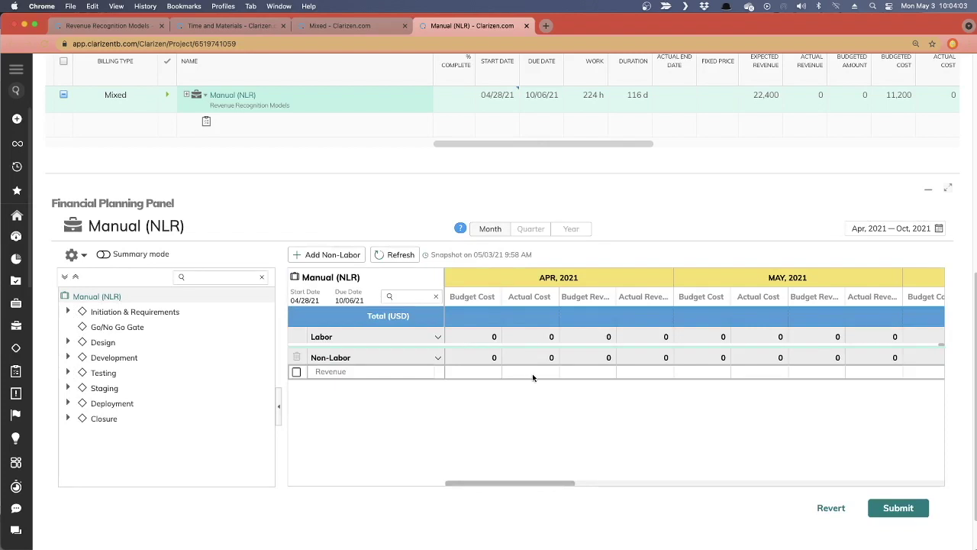
left_click(583, 372)
Enter budget revenue of 1,200 for April and 3,000 for May, and submit
left_click(828, 372)
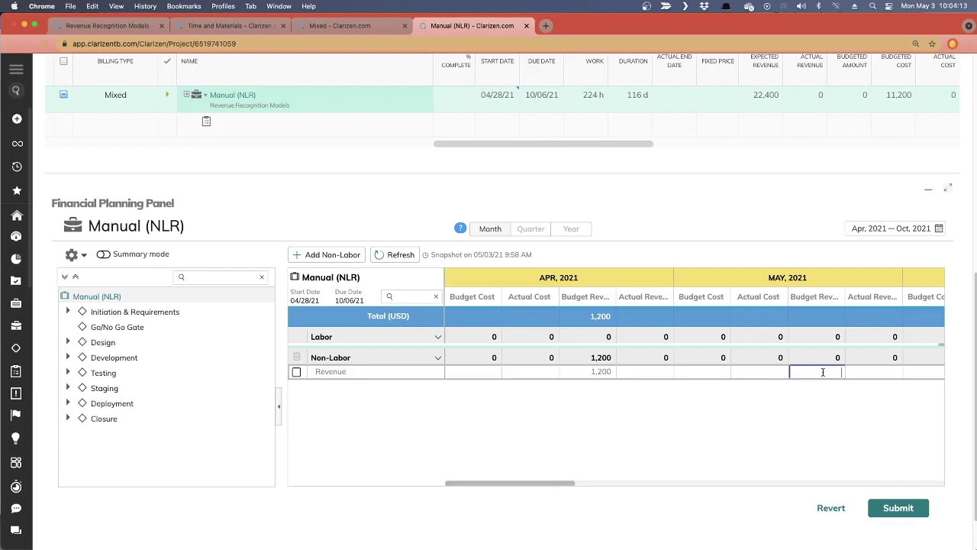
type("3000")
left_click(887, 505)
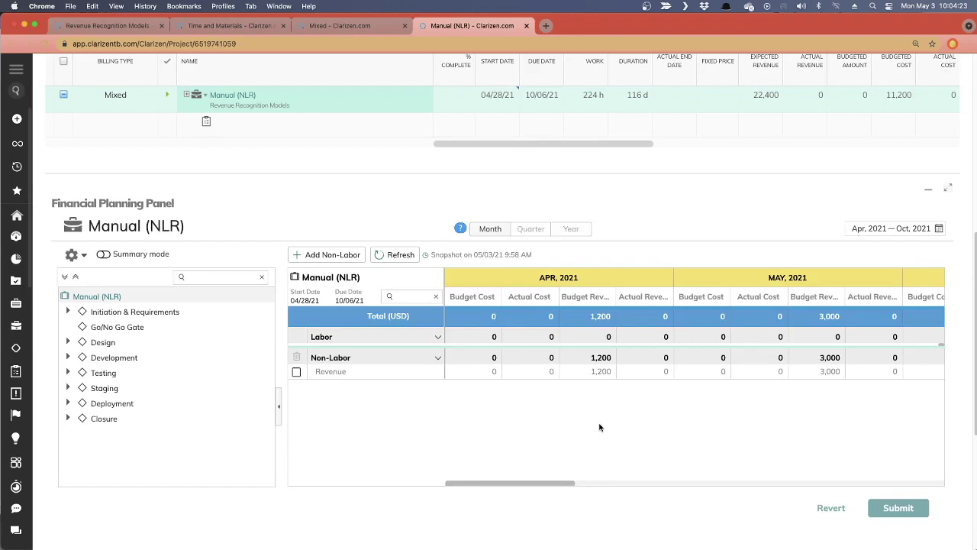
Record 1,300 actual revenue for April on the Revenue line and submit
left_click(642, 371)
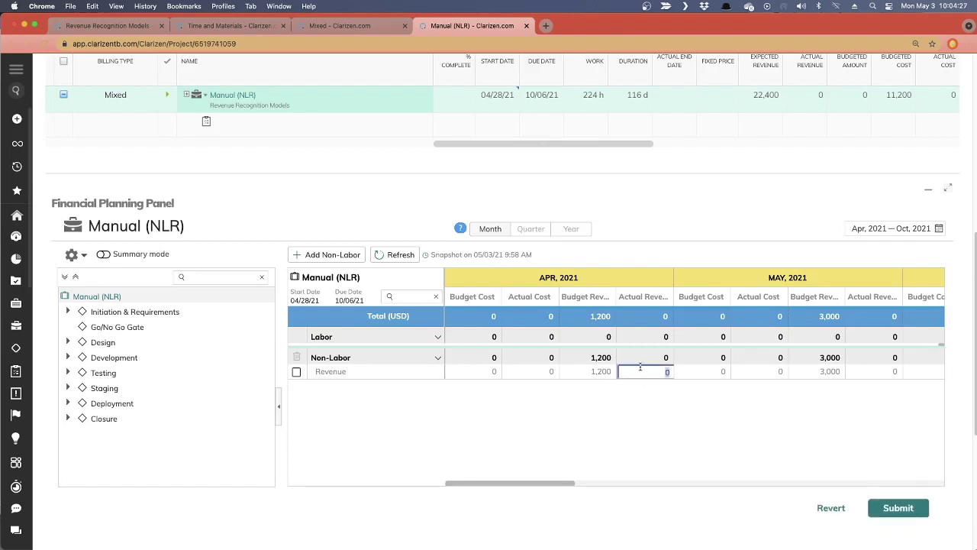
type("1300")
left_click(890, 510)
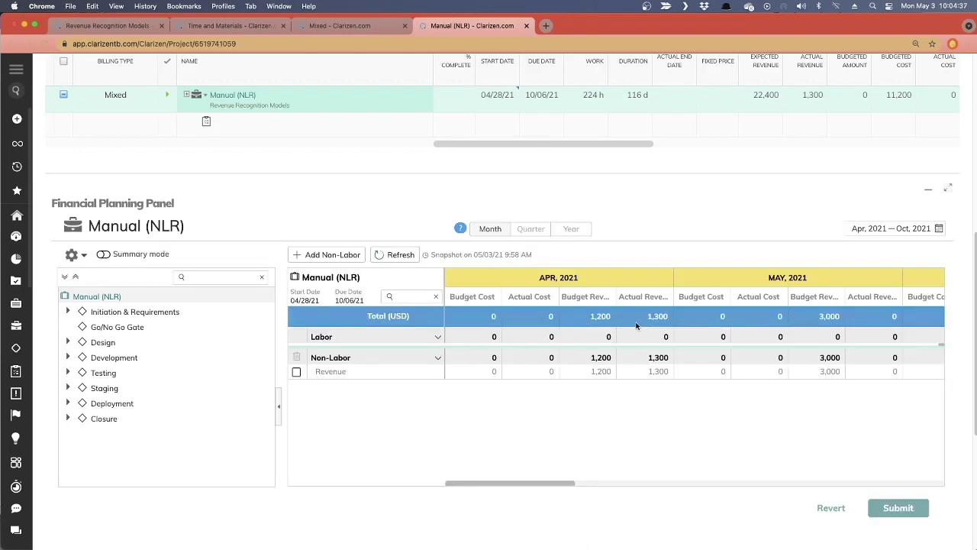
left_click_drag(549, 486, 916, 486)
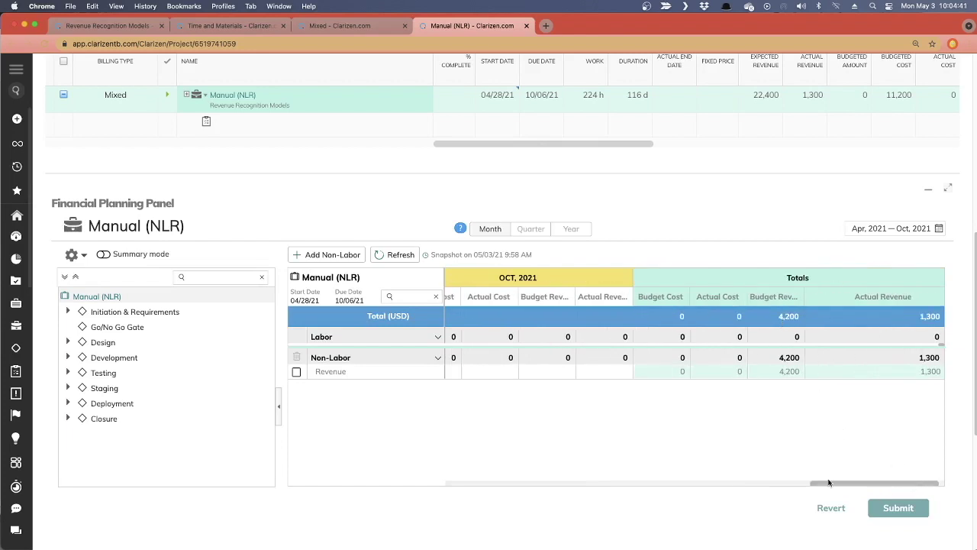
left_click_drag(828, 483, 536, 462)
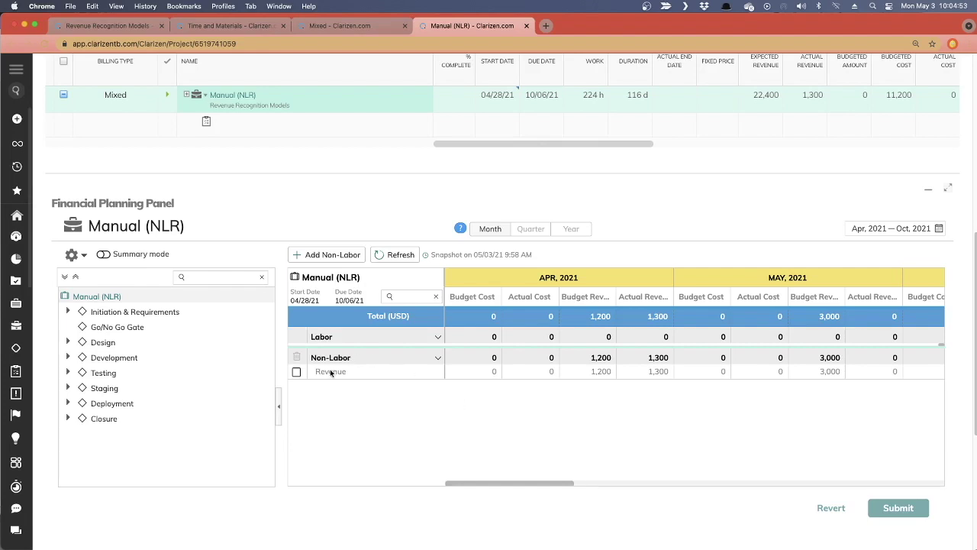
left_click(583, 373)
left_click(653, 373)
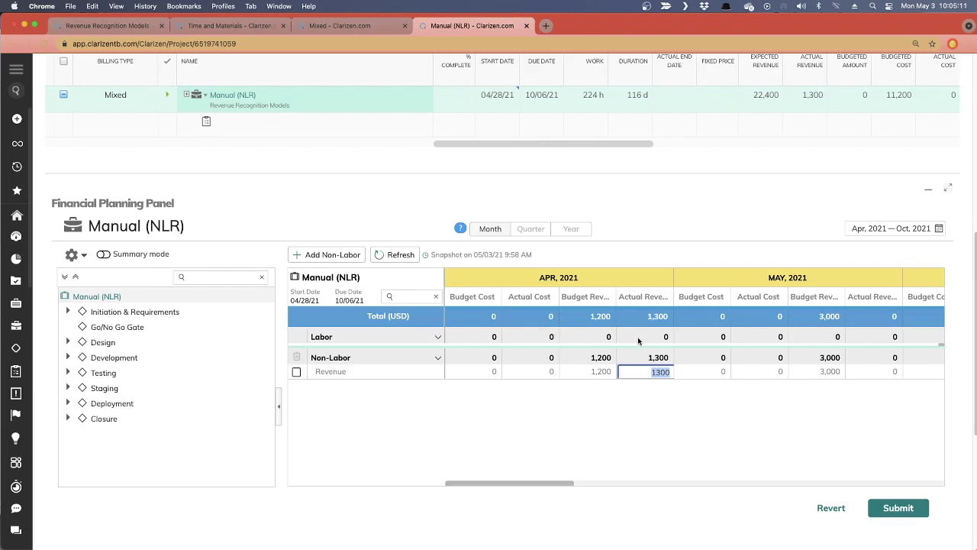
left_click(618, 409)
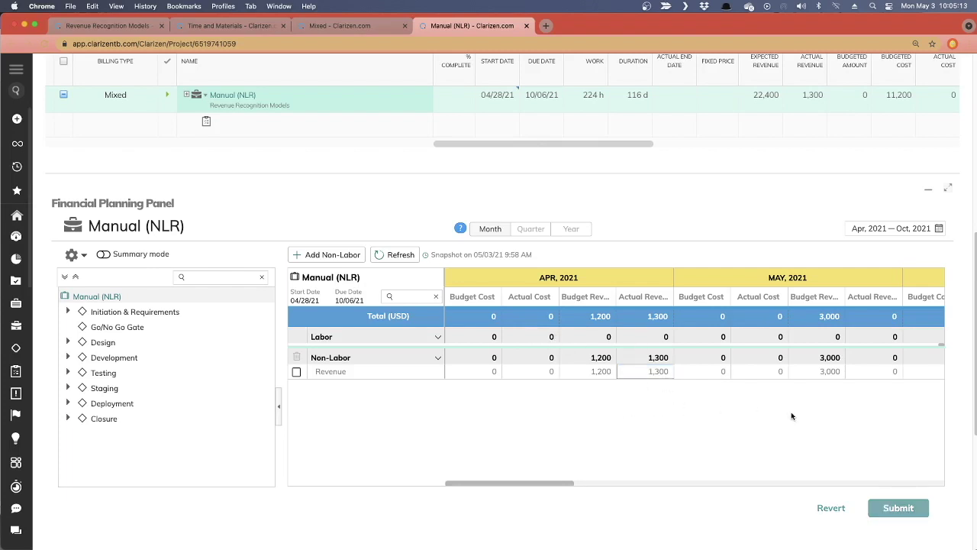
Go back to the Revenue Recognition Models tab, collapse Manual (NLR), and scroll to its financial panel
left_click(107, 25)
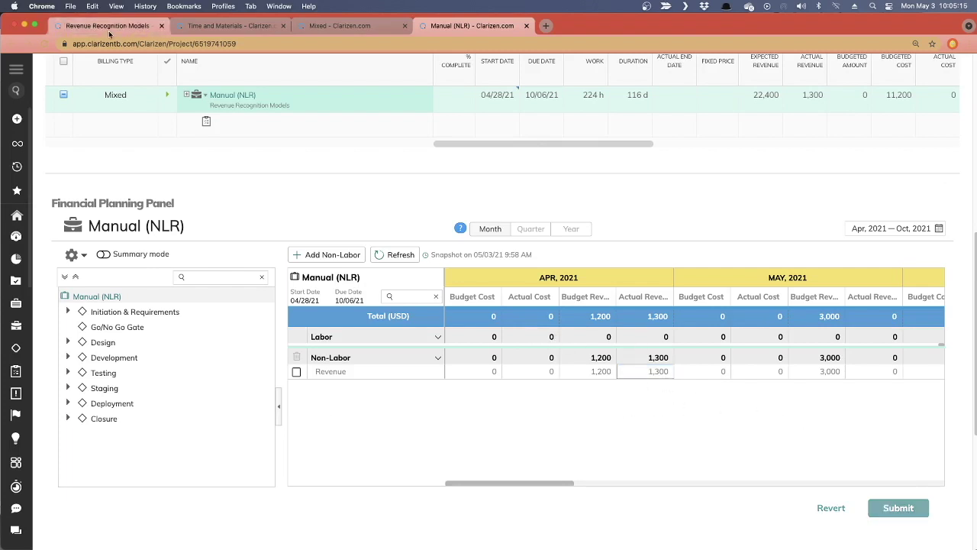
left_click(197, 354)
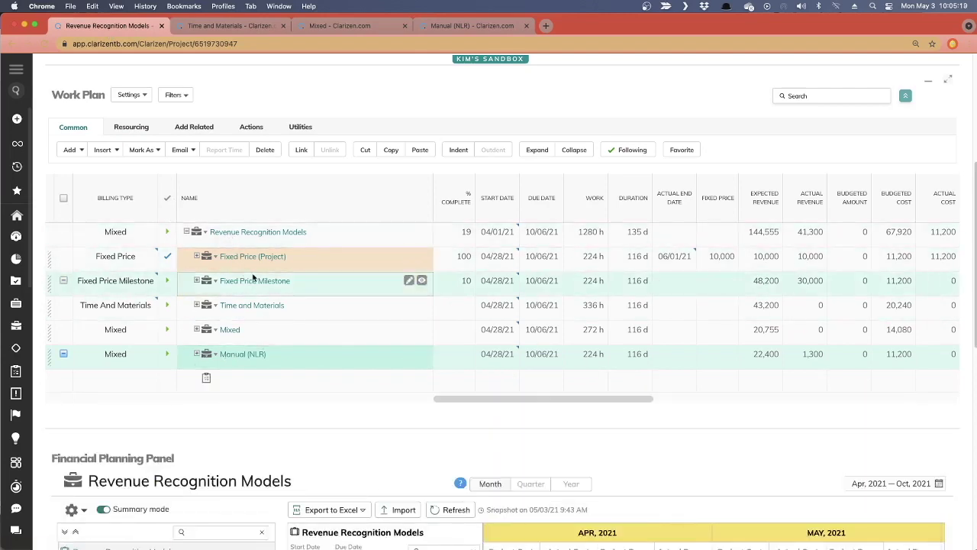
scroll(258, 392, "down", 1)
scroll(258, 396, "down", 5)
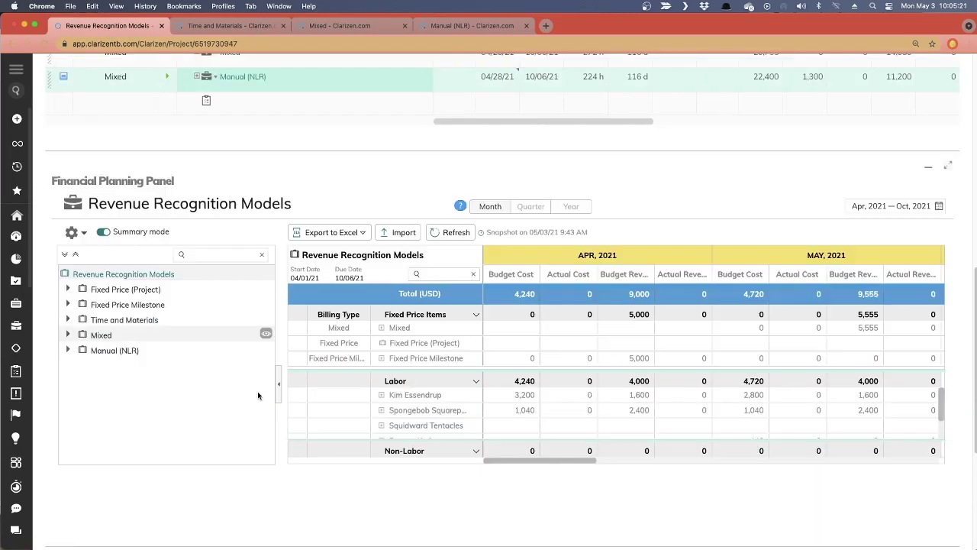